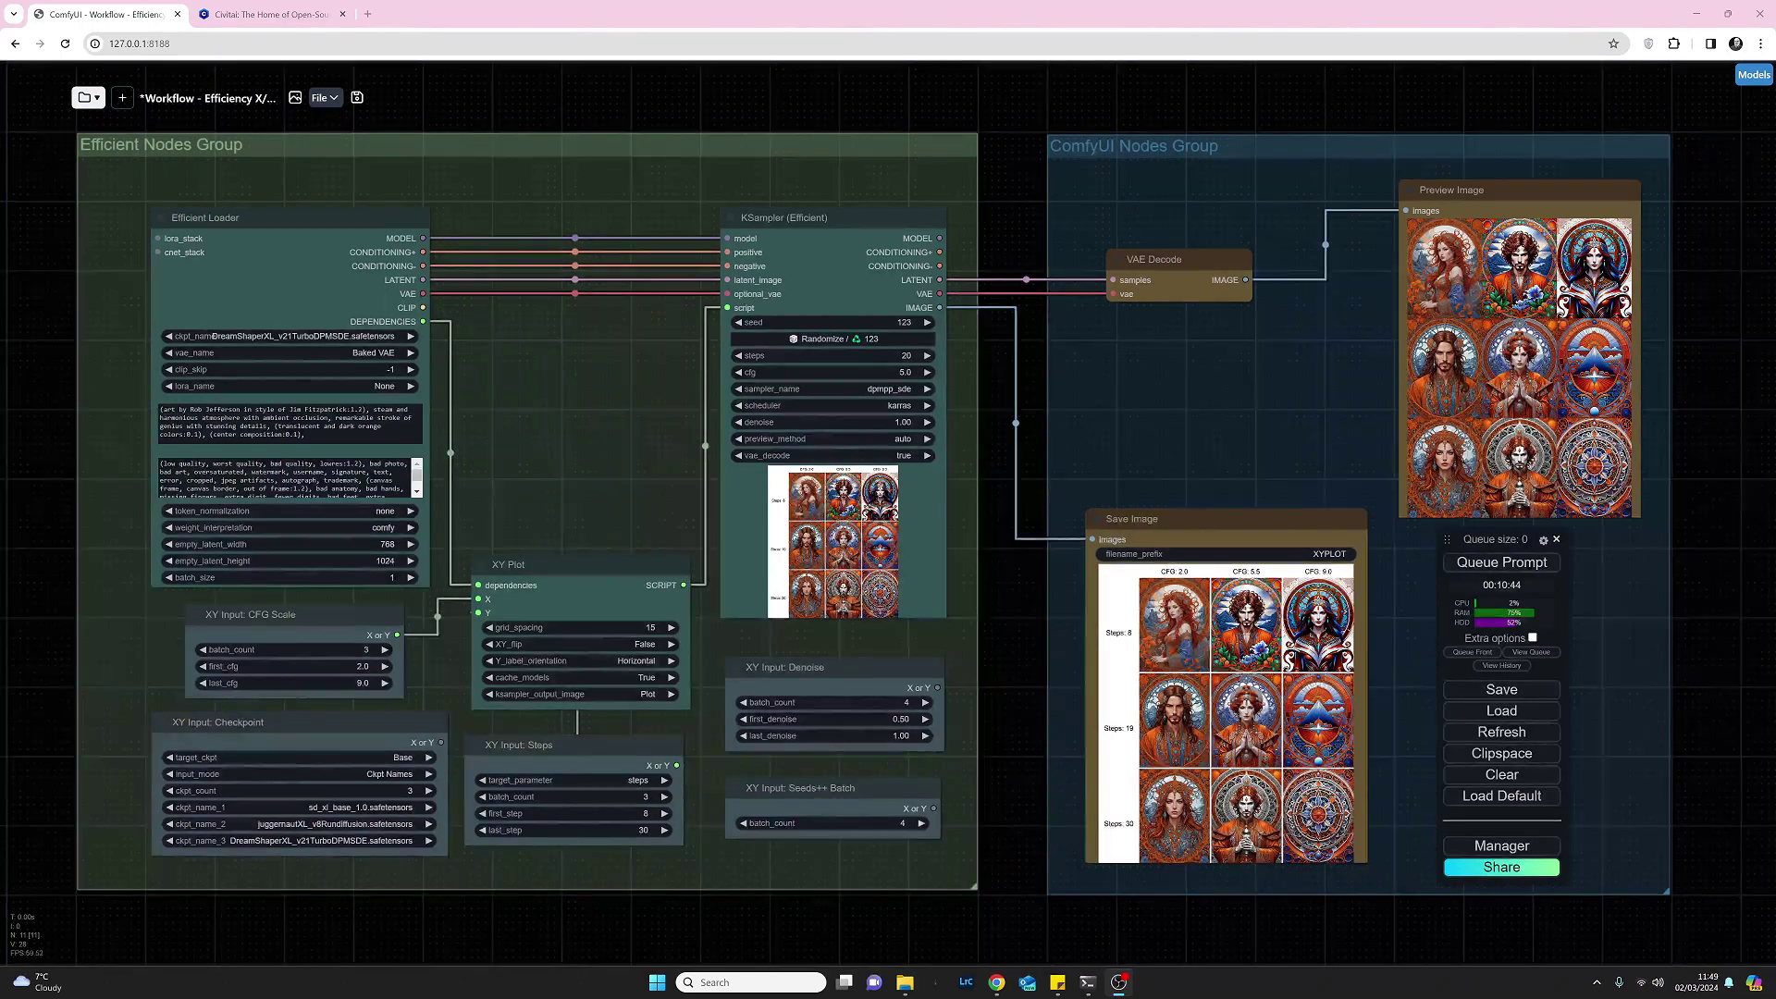
# Step: Search the Manager's installable custom nodes for 'effi' to find the installed Efficiency Nodes package
pyautogui.click(1506, 848)
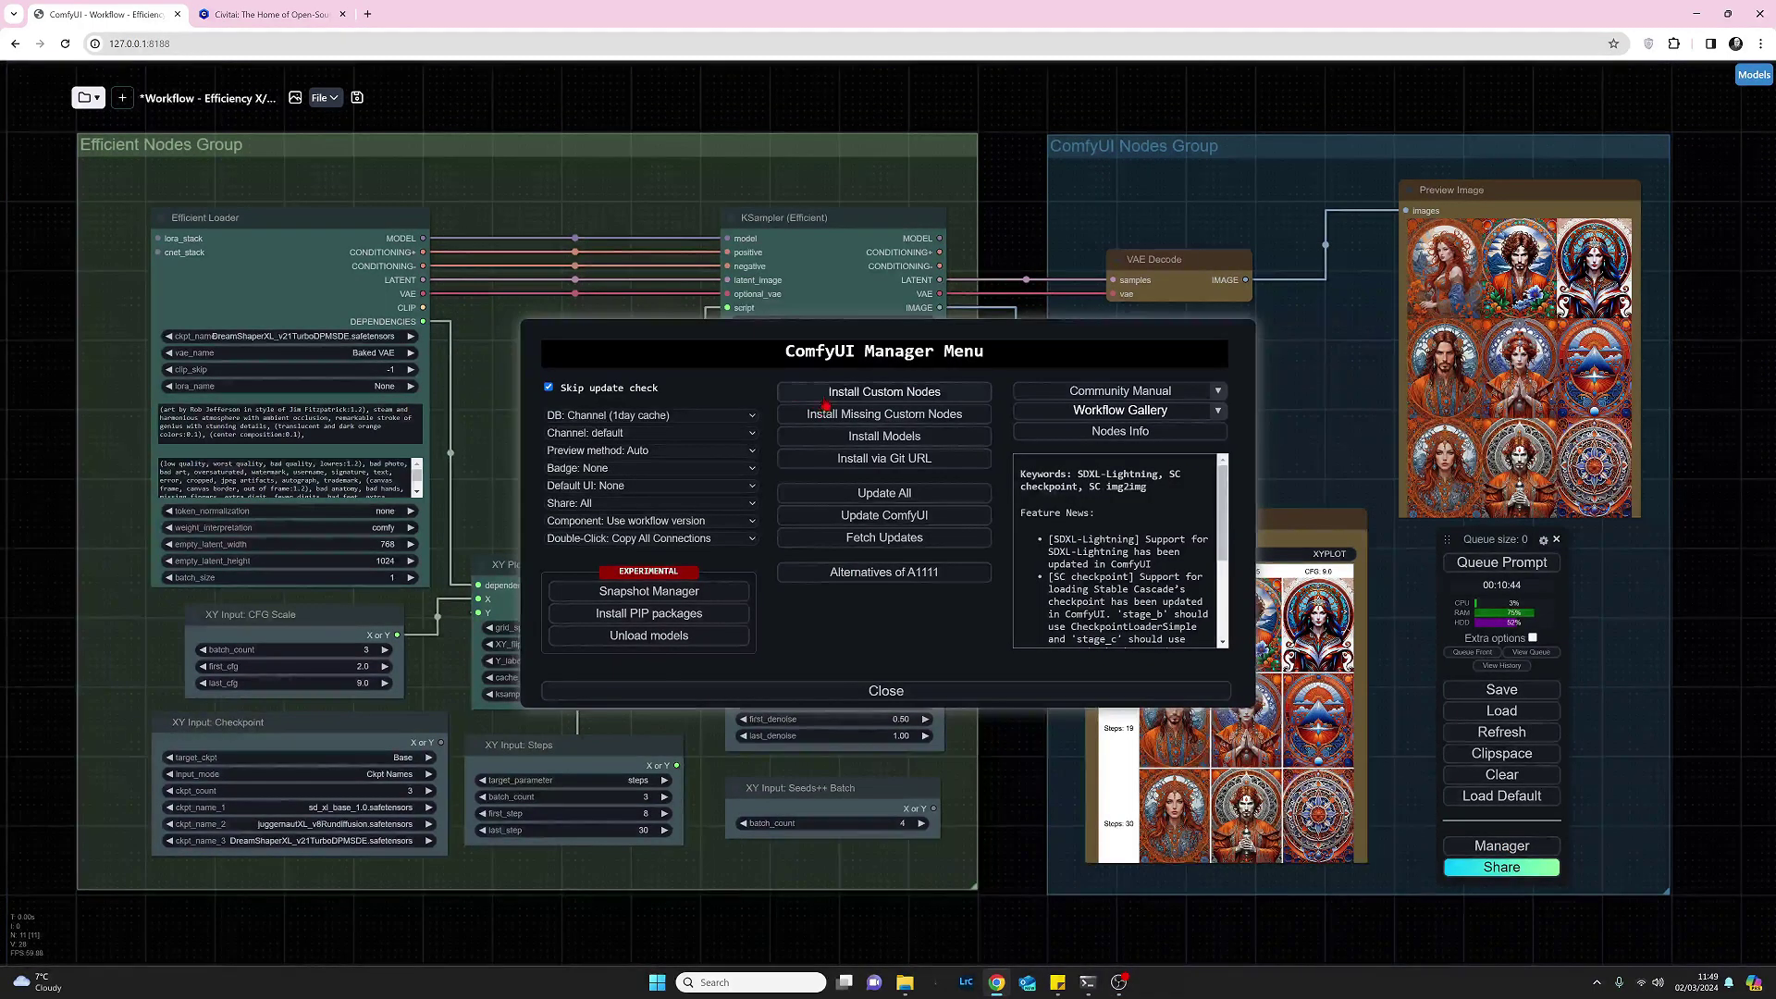
pyautogui.click(814, 400)
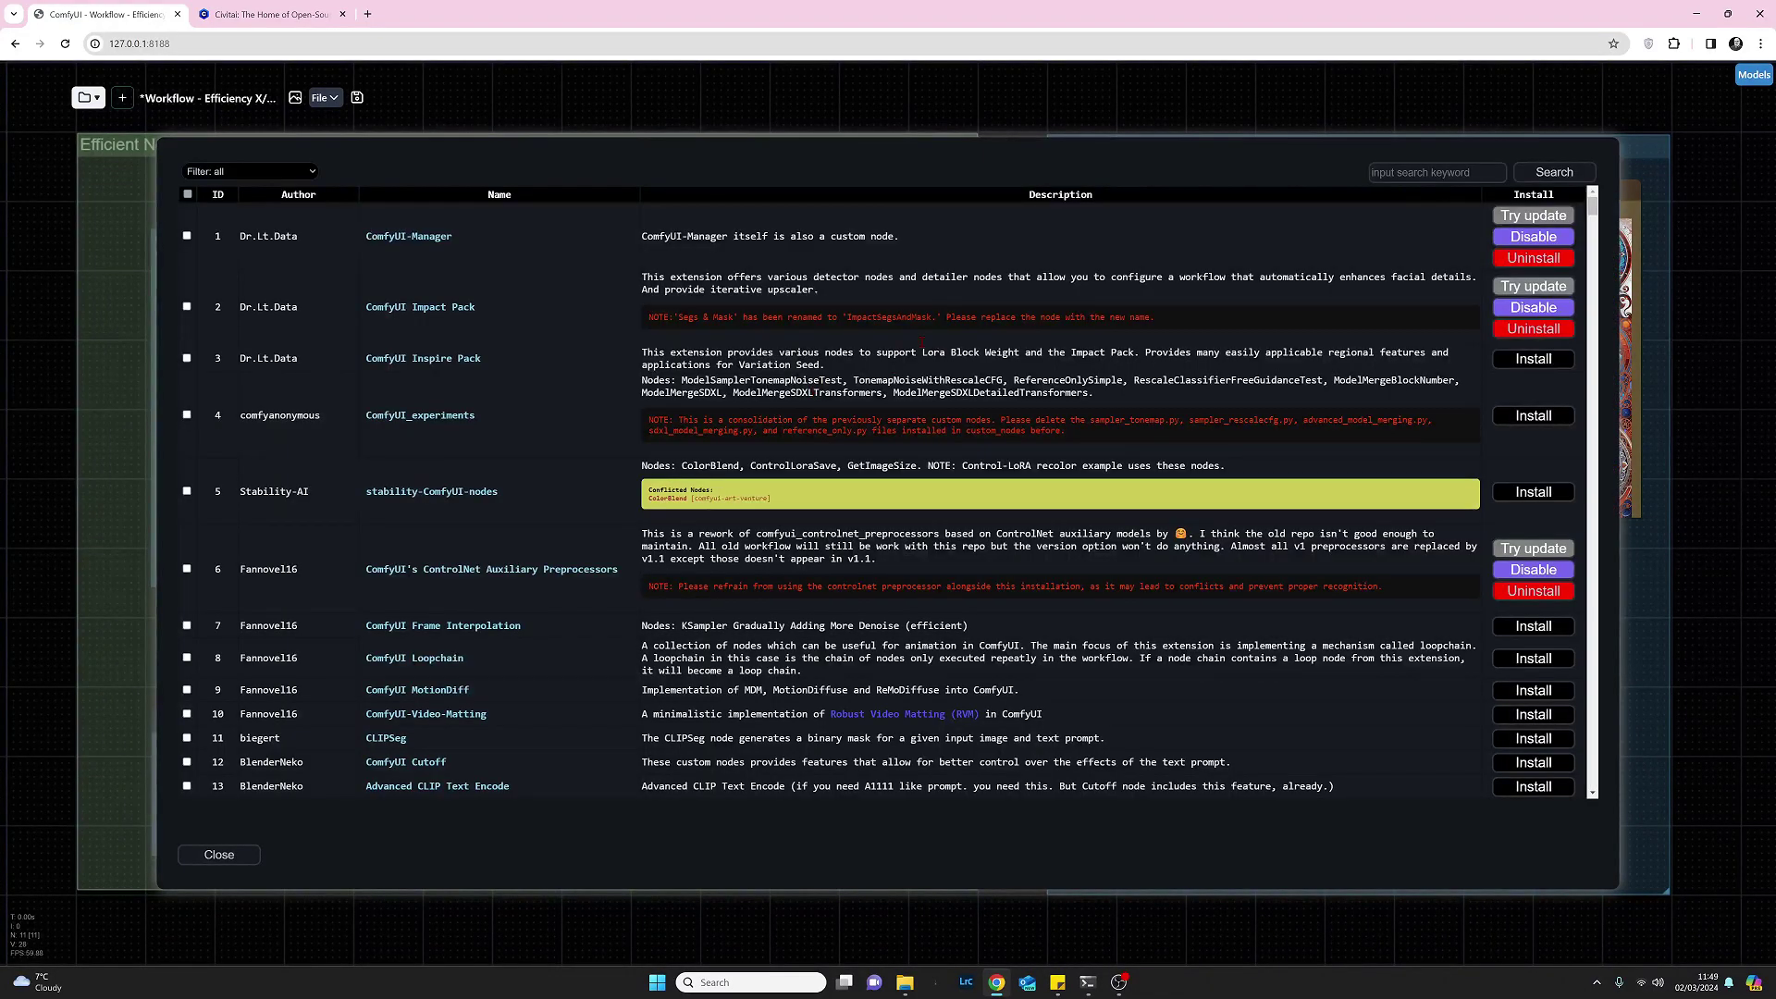
pyautogui.click(1398, 175)
pyautogui.write('eff')
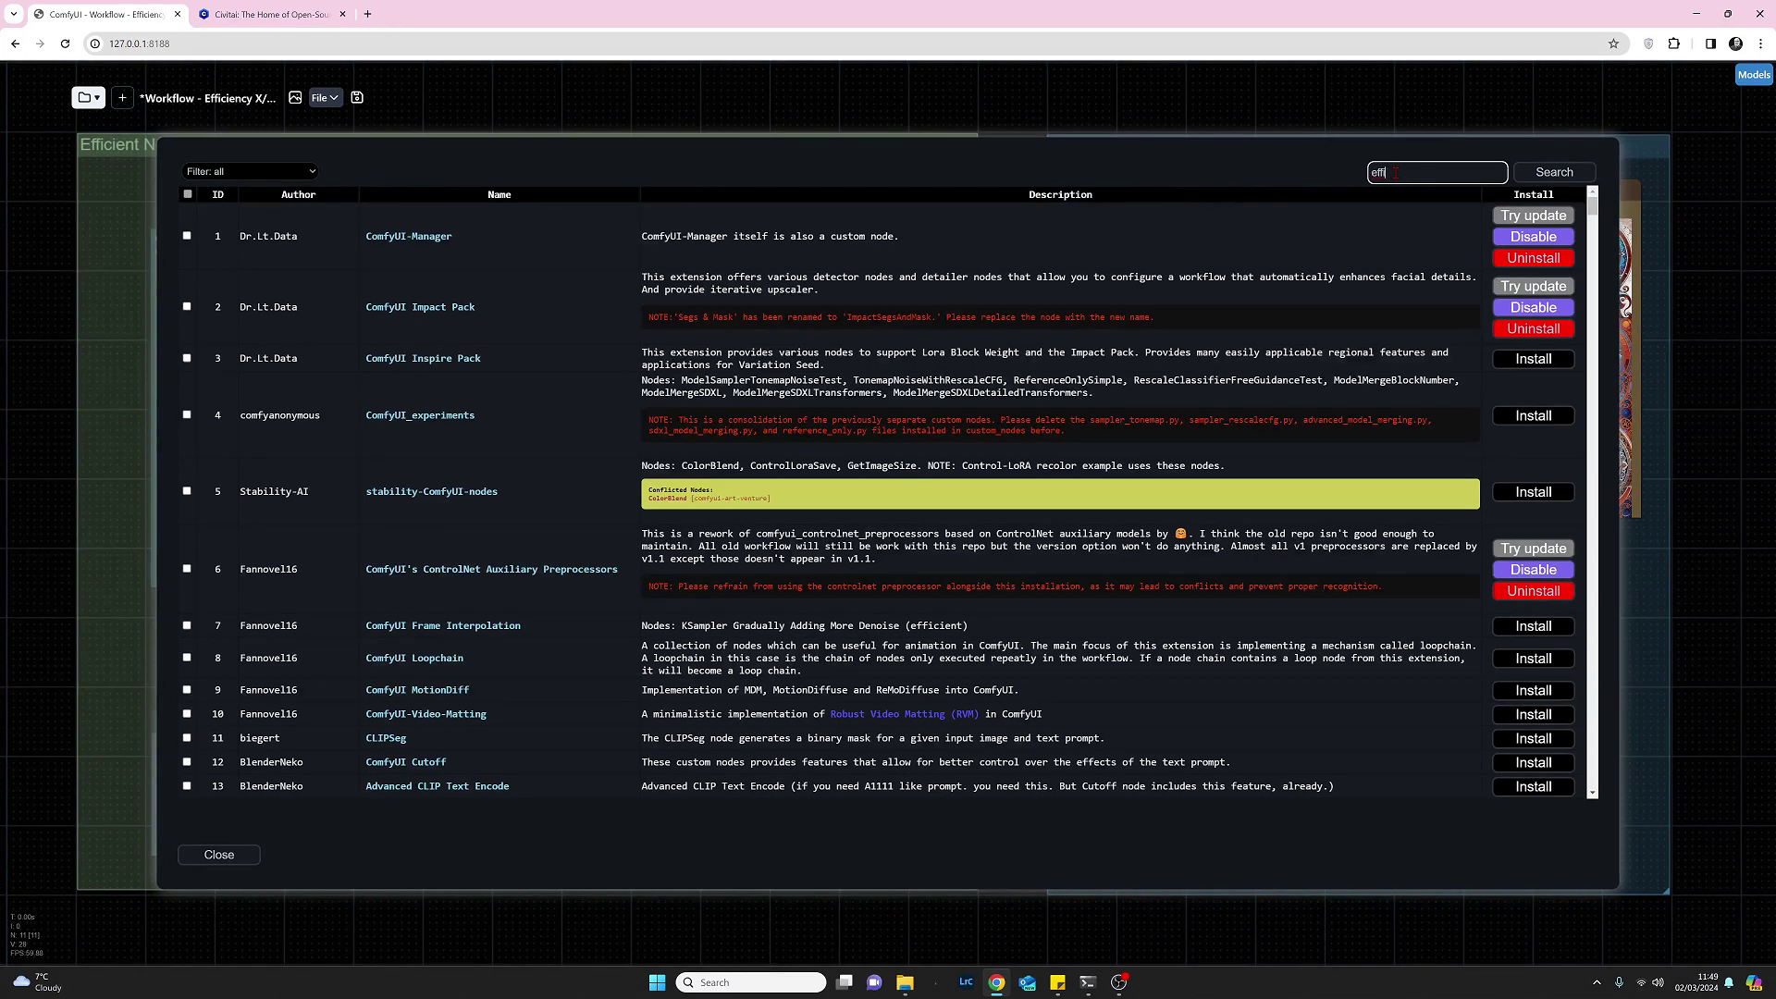
pyautogui.write('i')
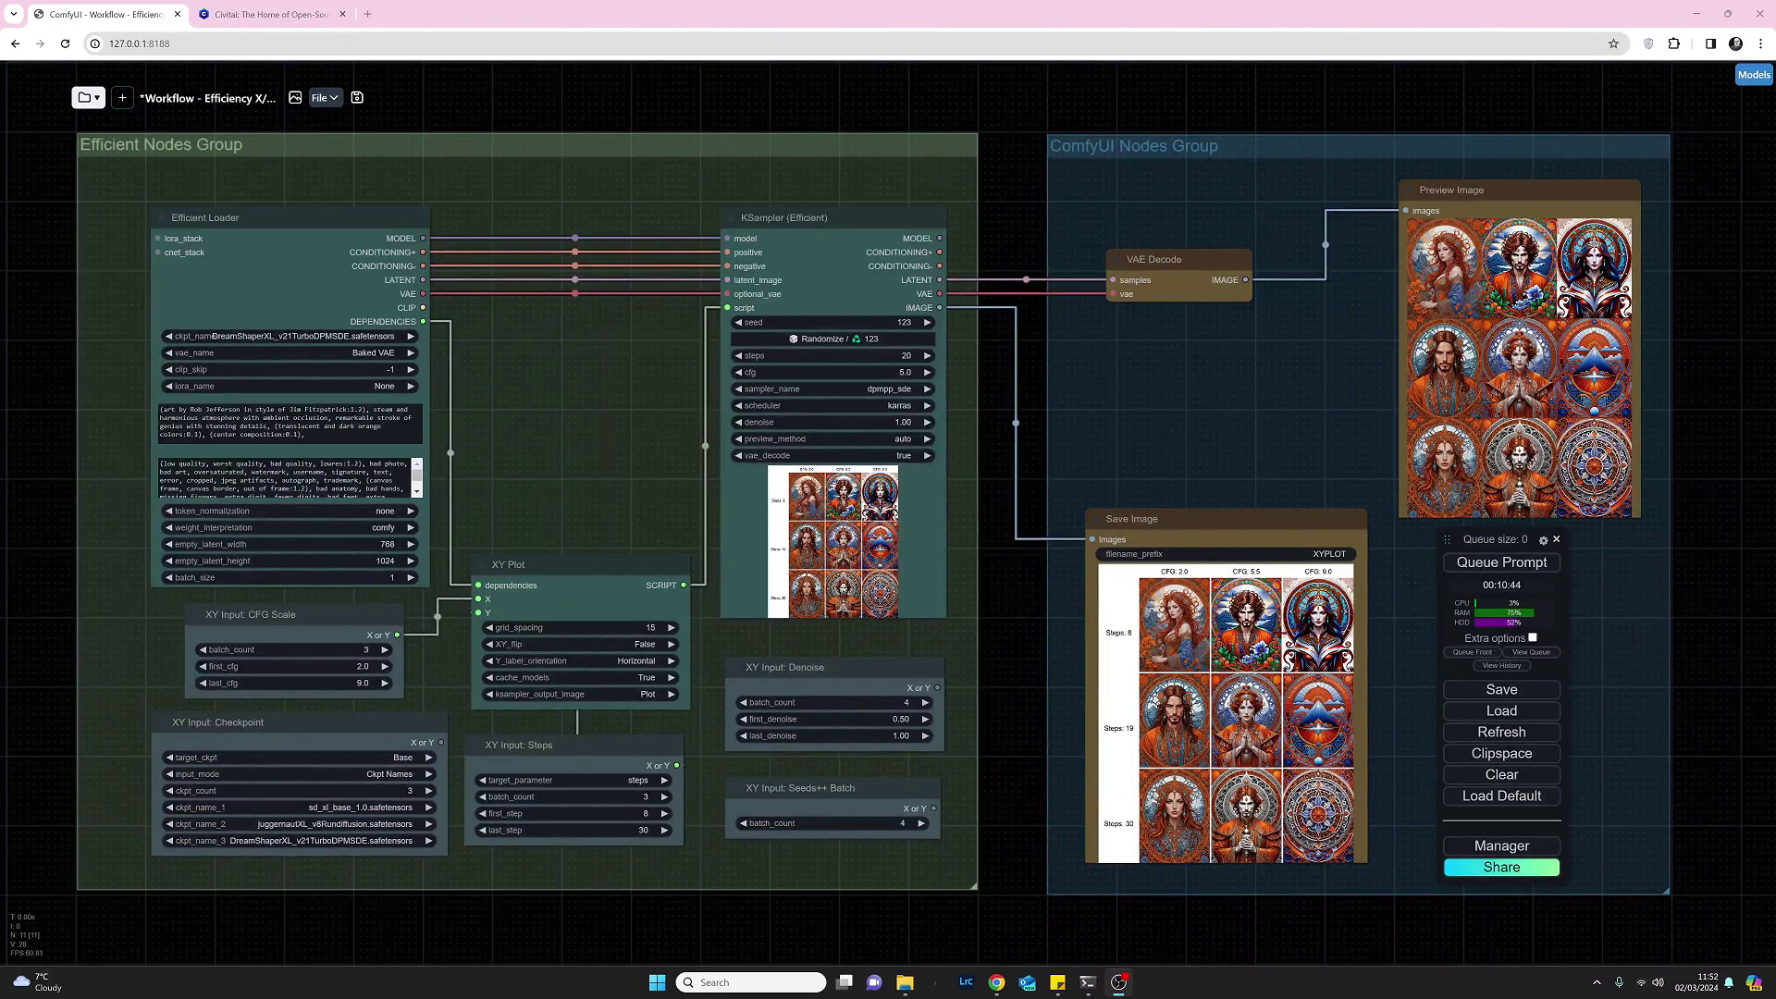
# Step: Browse Add Node > Efficiency Nodes through Sampling, Loaders and Scripts to reach XY Inputs
pyautogui.rightClick(1002, 679)
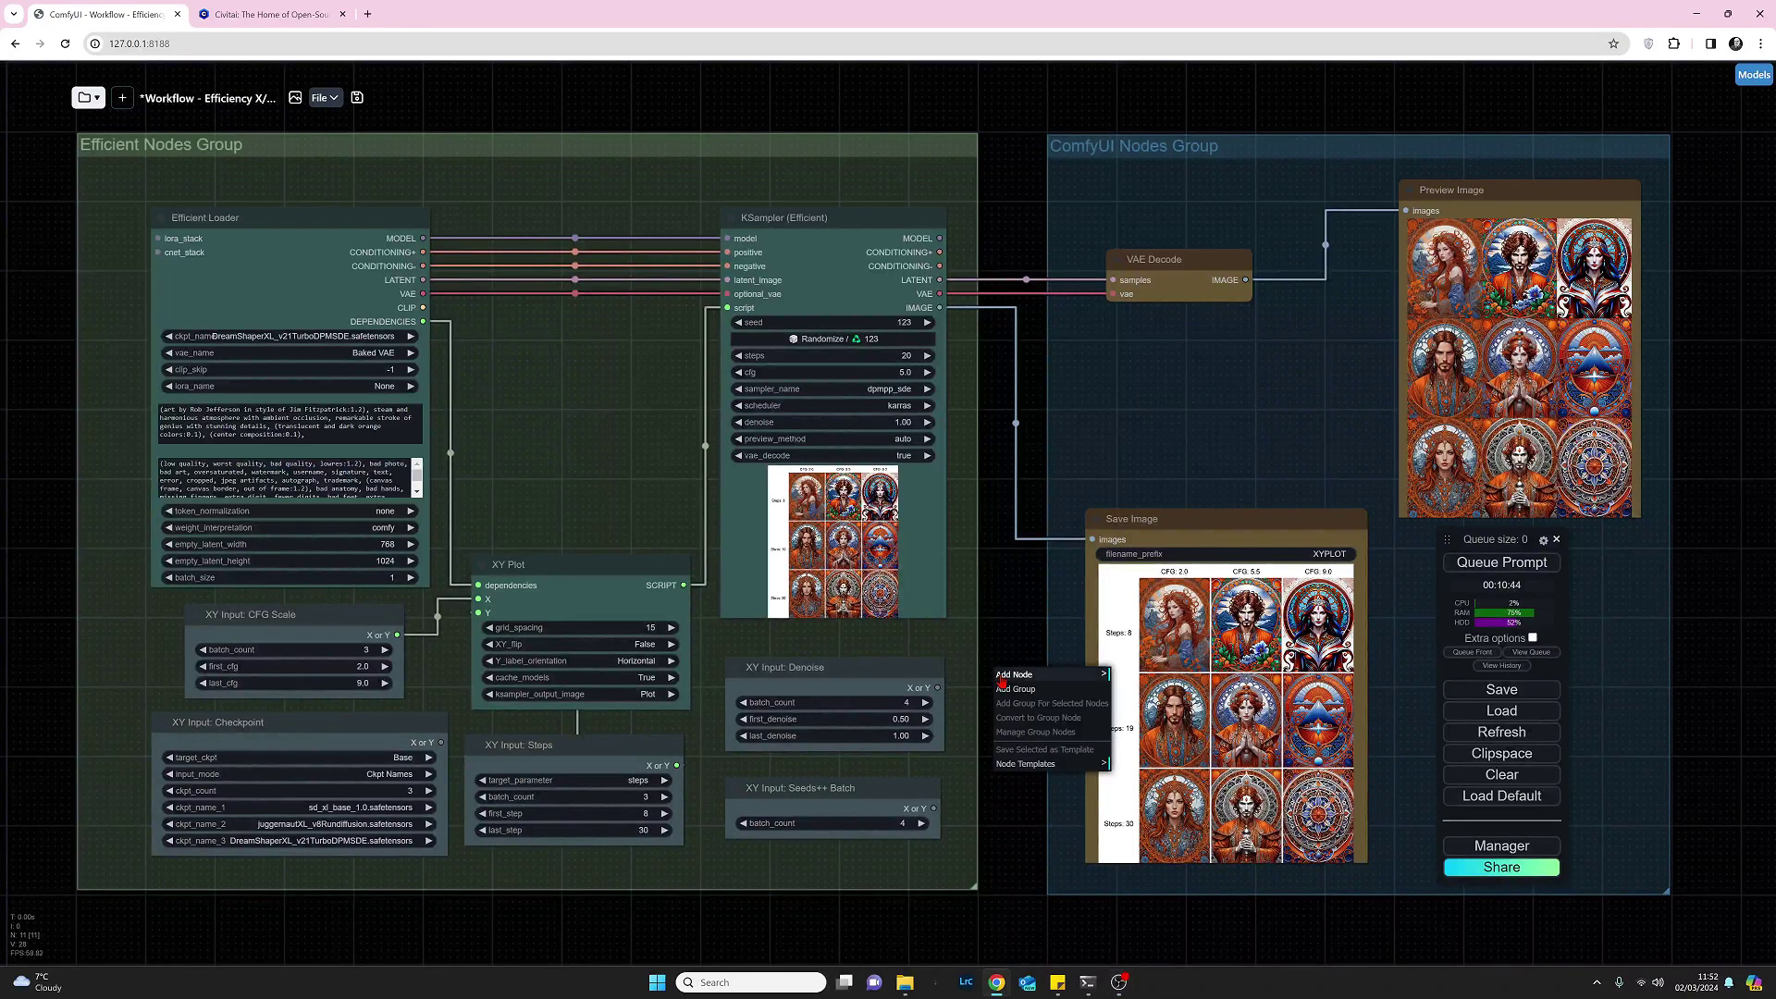
pyautogui.click(1002, 680)
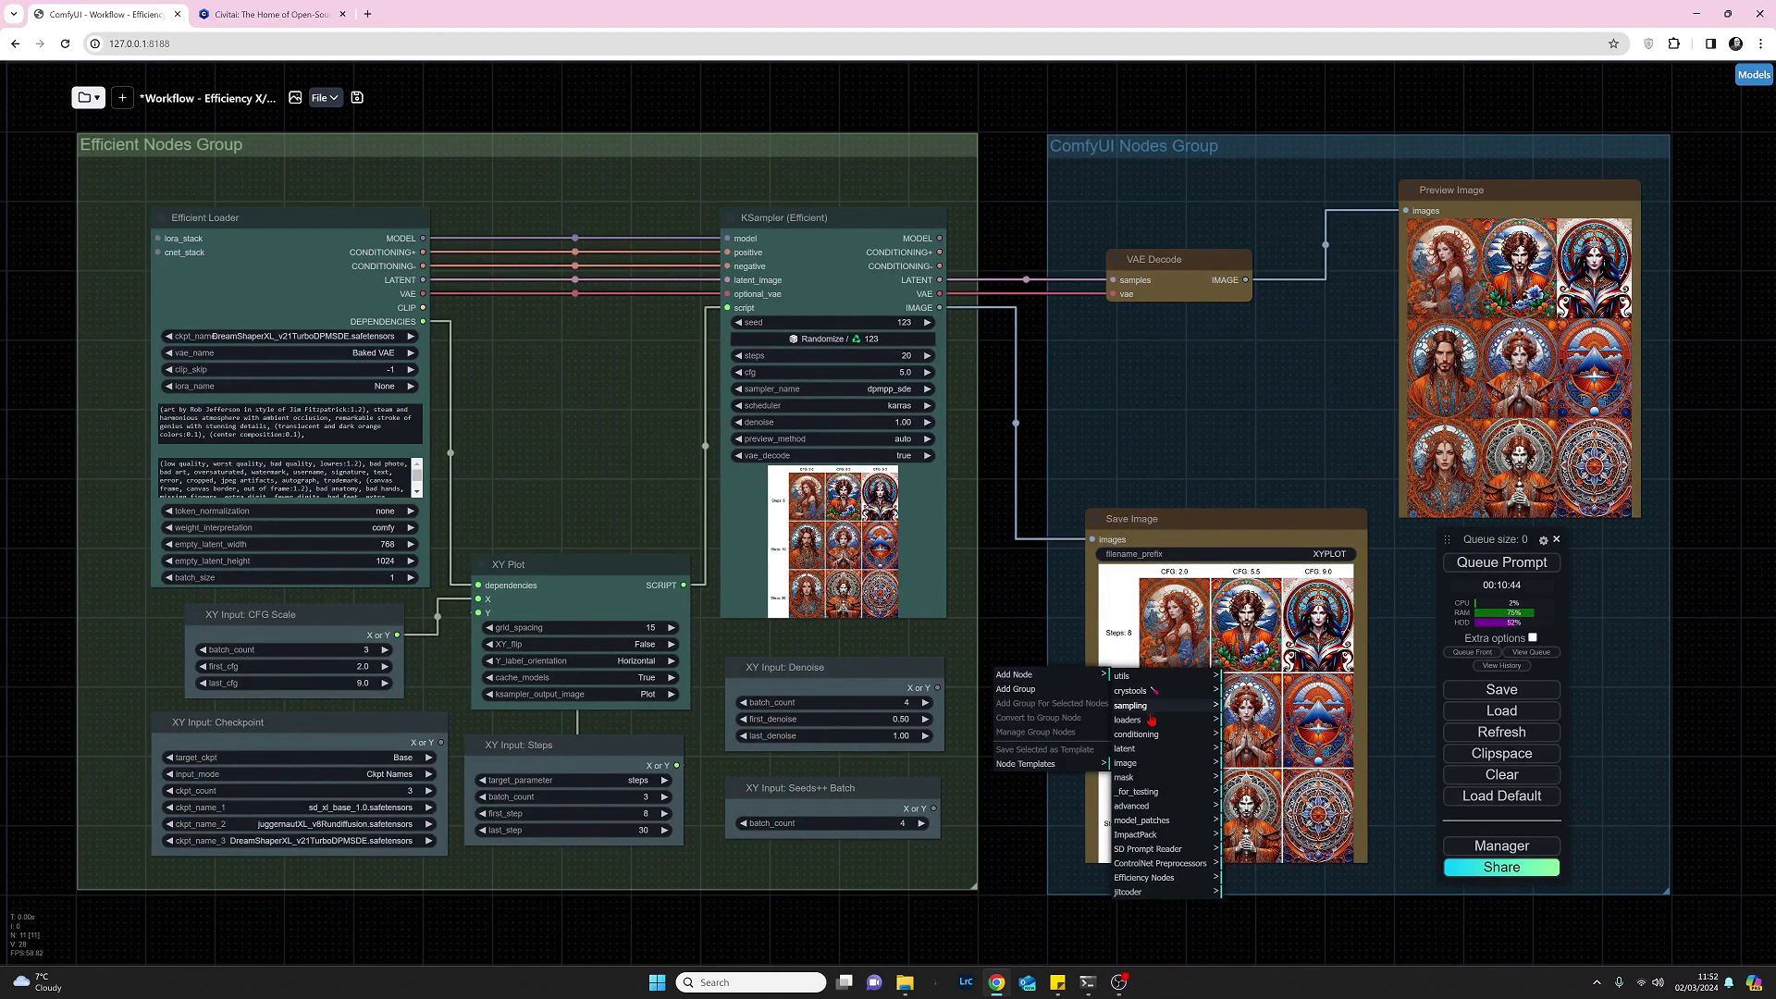
pyautogui.click(1136, 881)
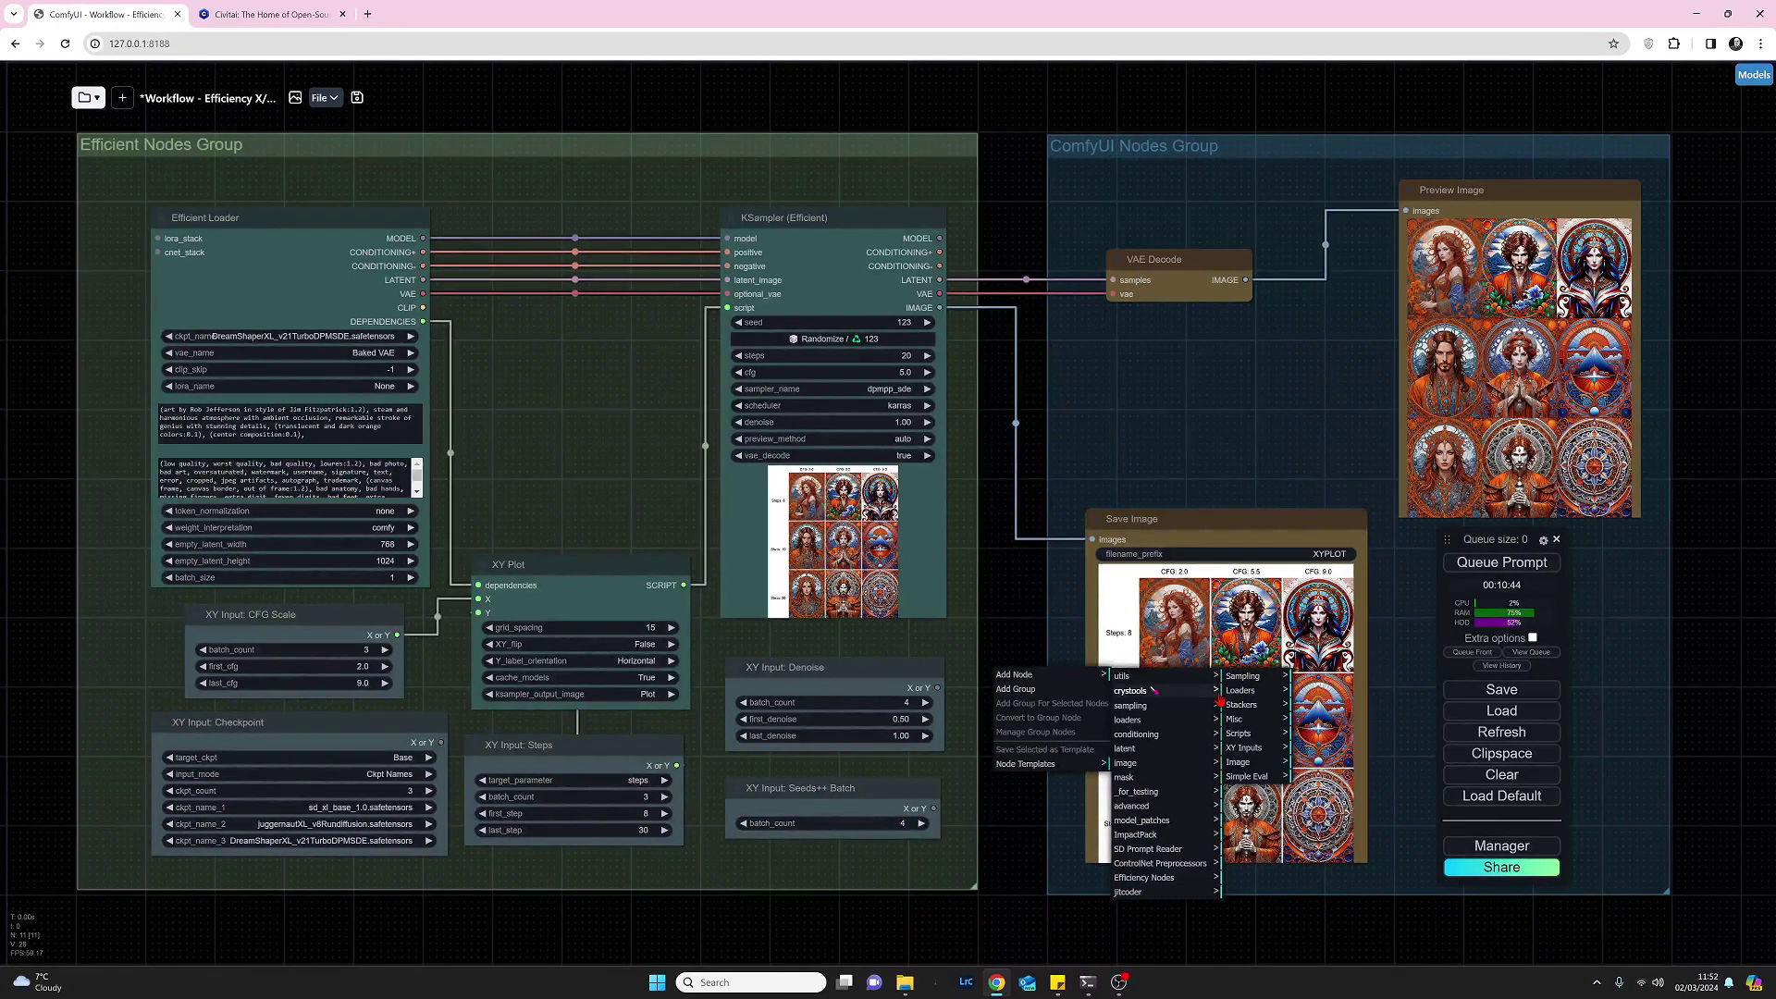
pyautogui.click(1232, 685)
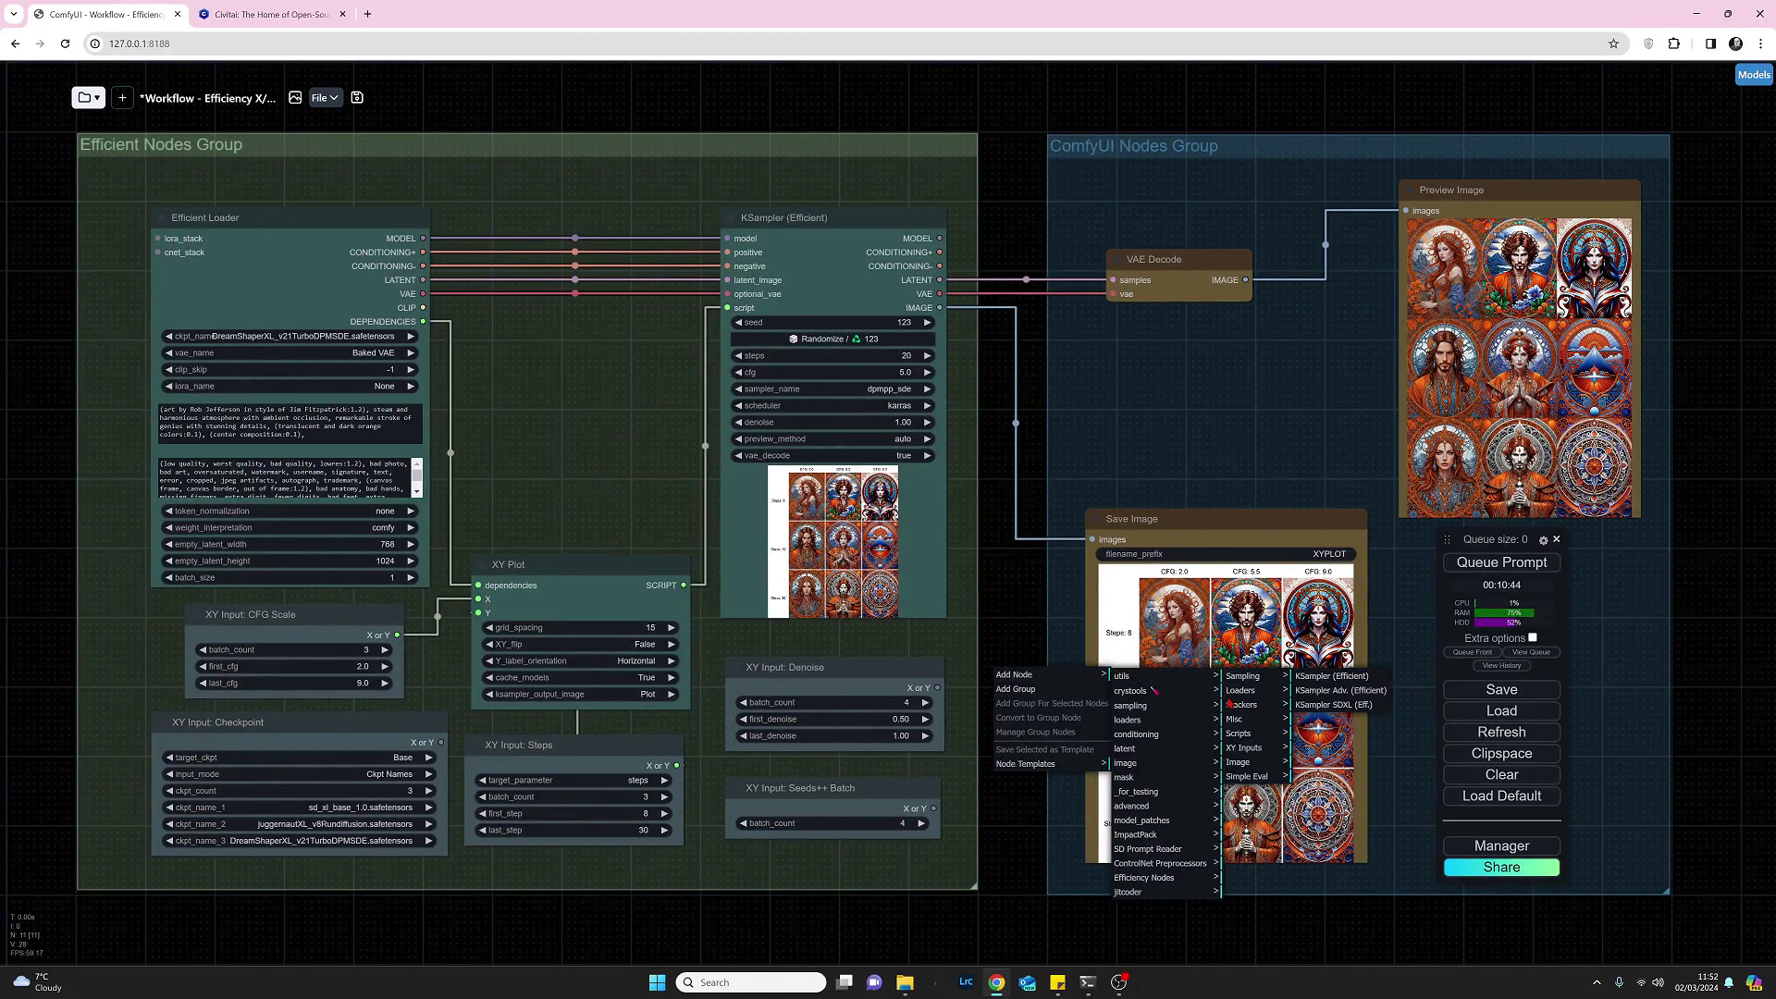
pyautogui.click(1233, 692)
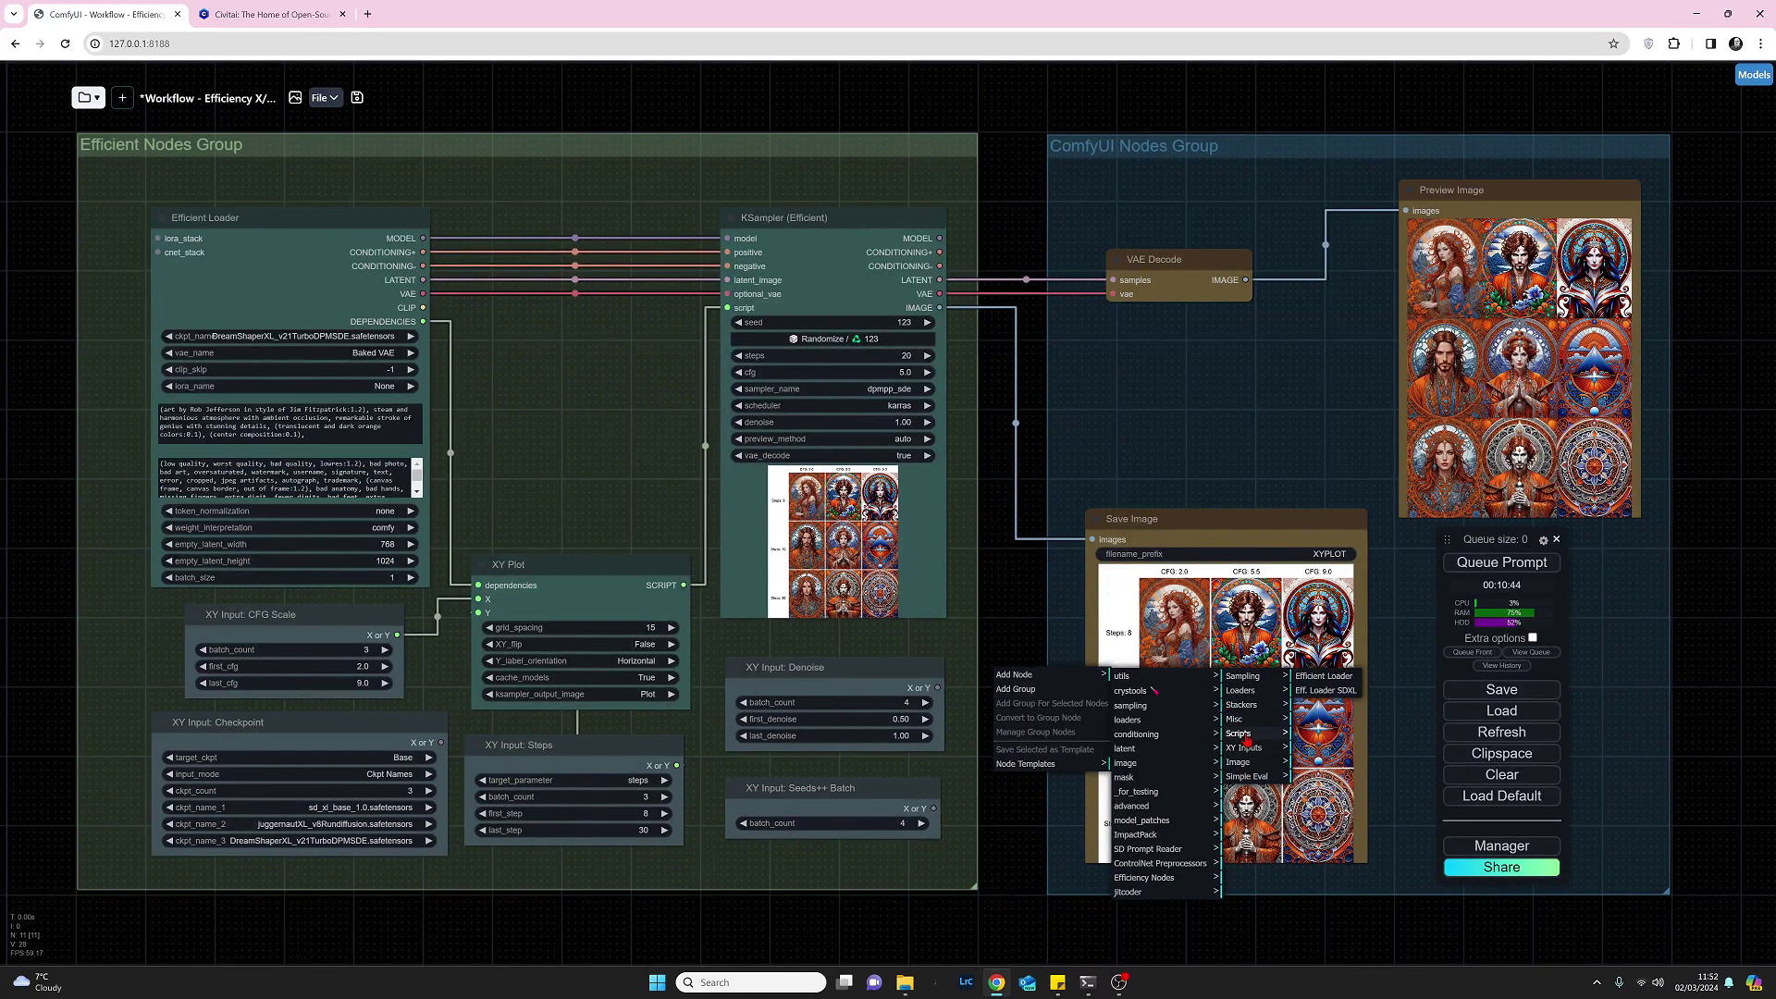
pyautogui.click(1240, 735)
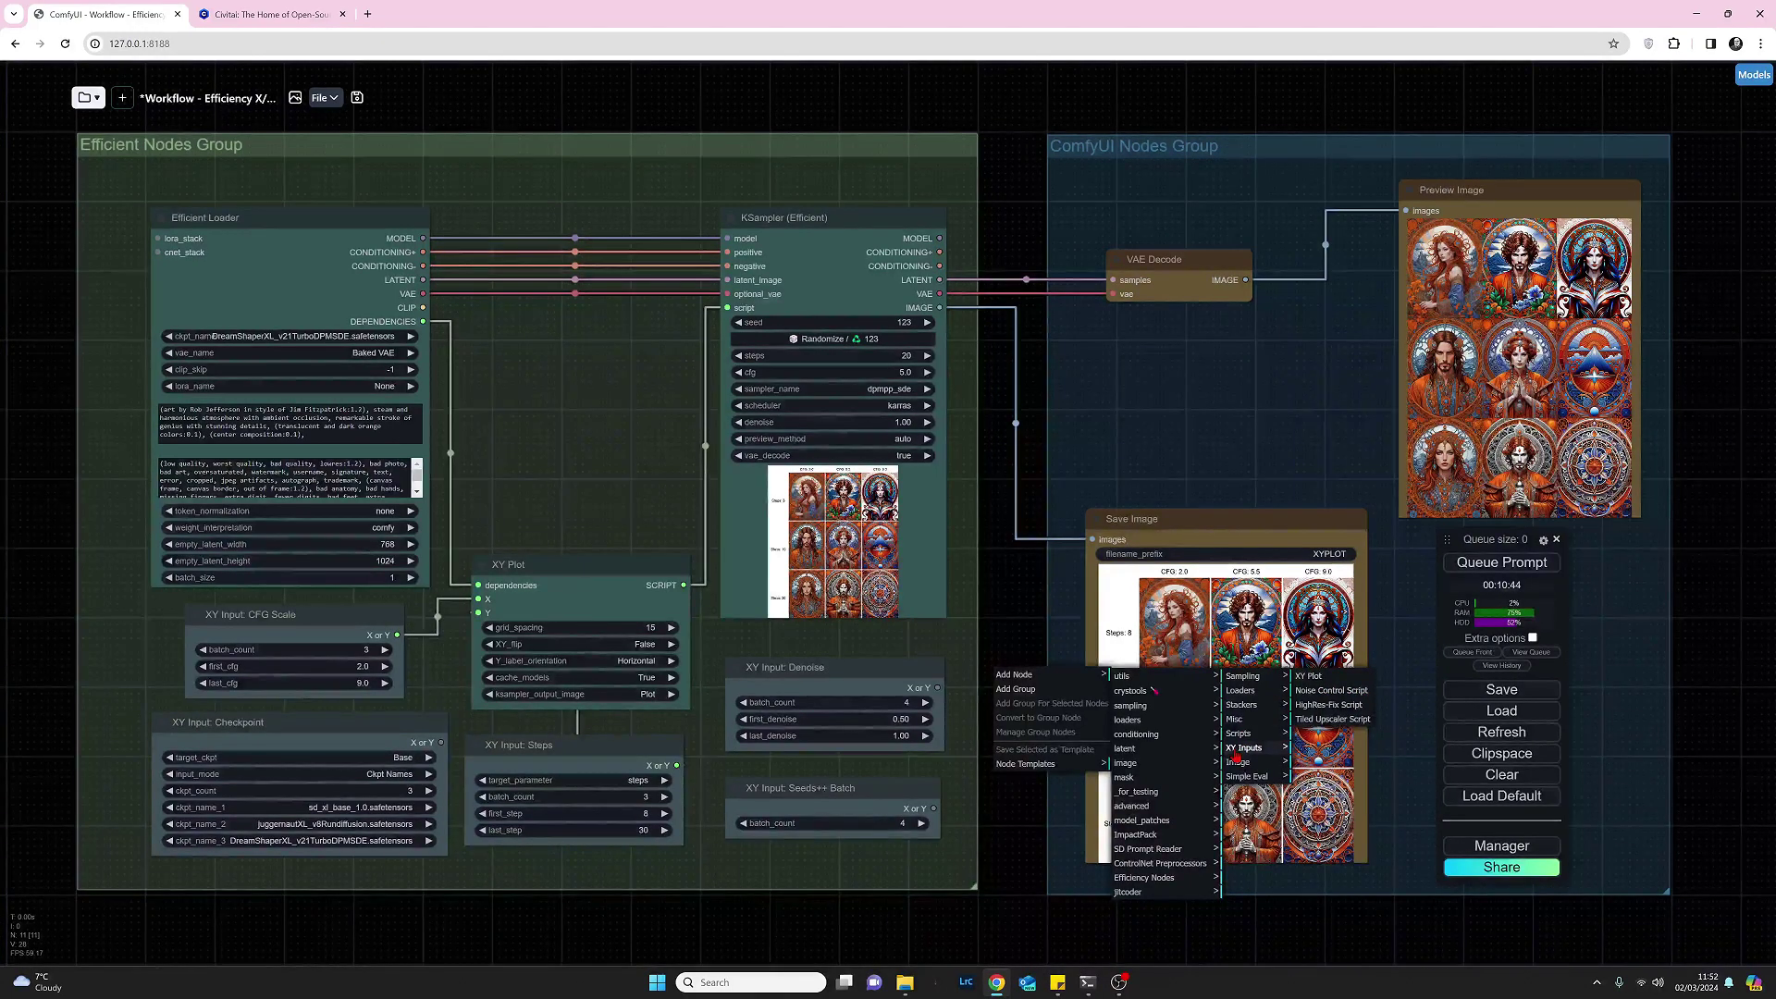
pyautogui.click(1239, 749)
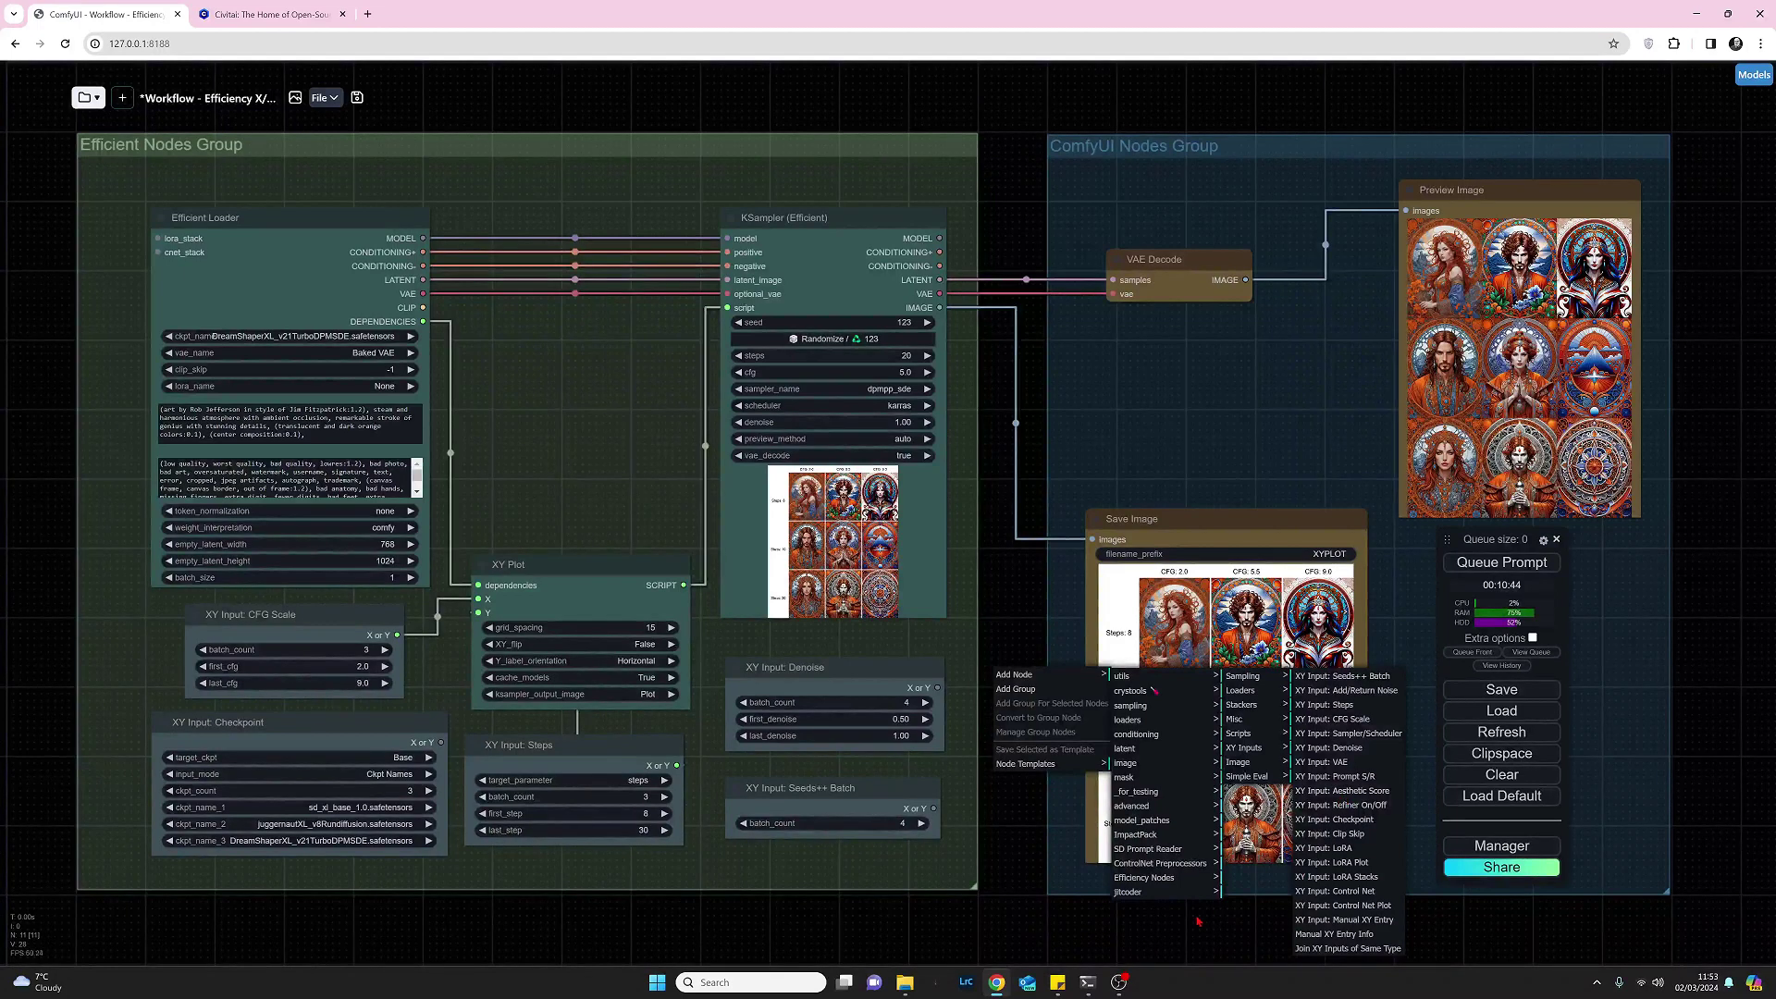
# Step: Close the node-adding context menu by clicking empty canvas
pyautogui.click(1025, 879)
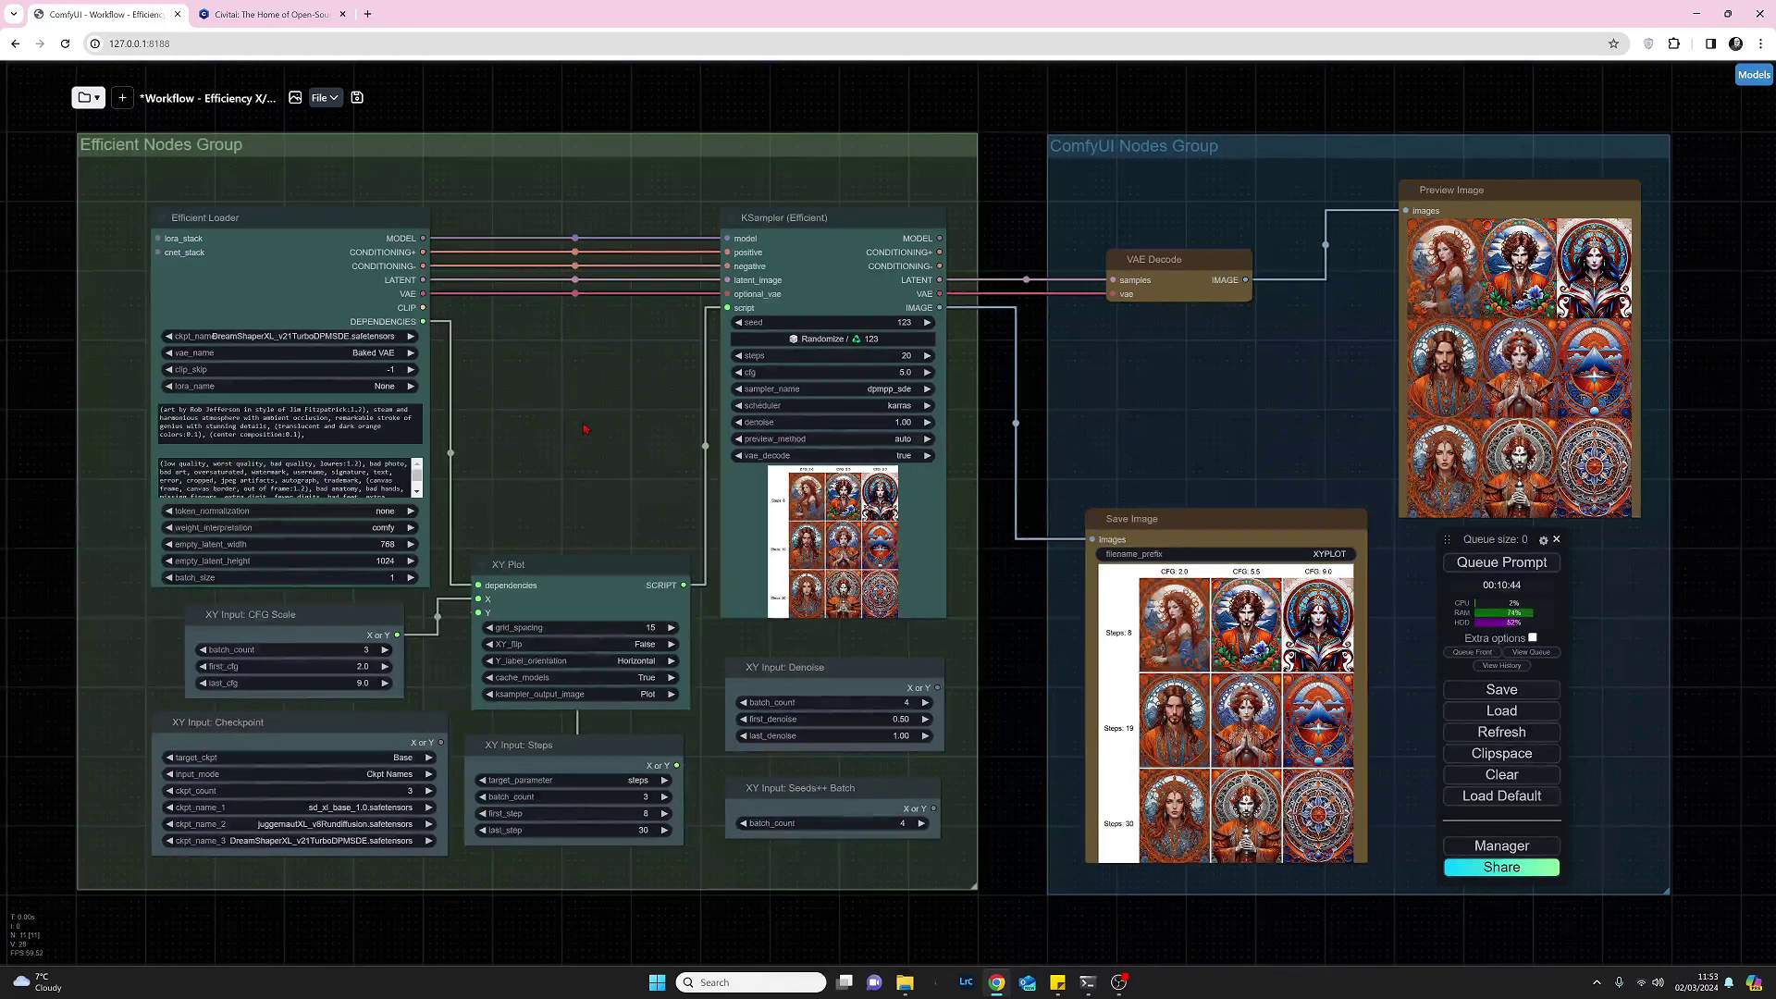
pyautogui.scroll(1, 585, 427)
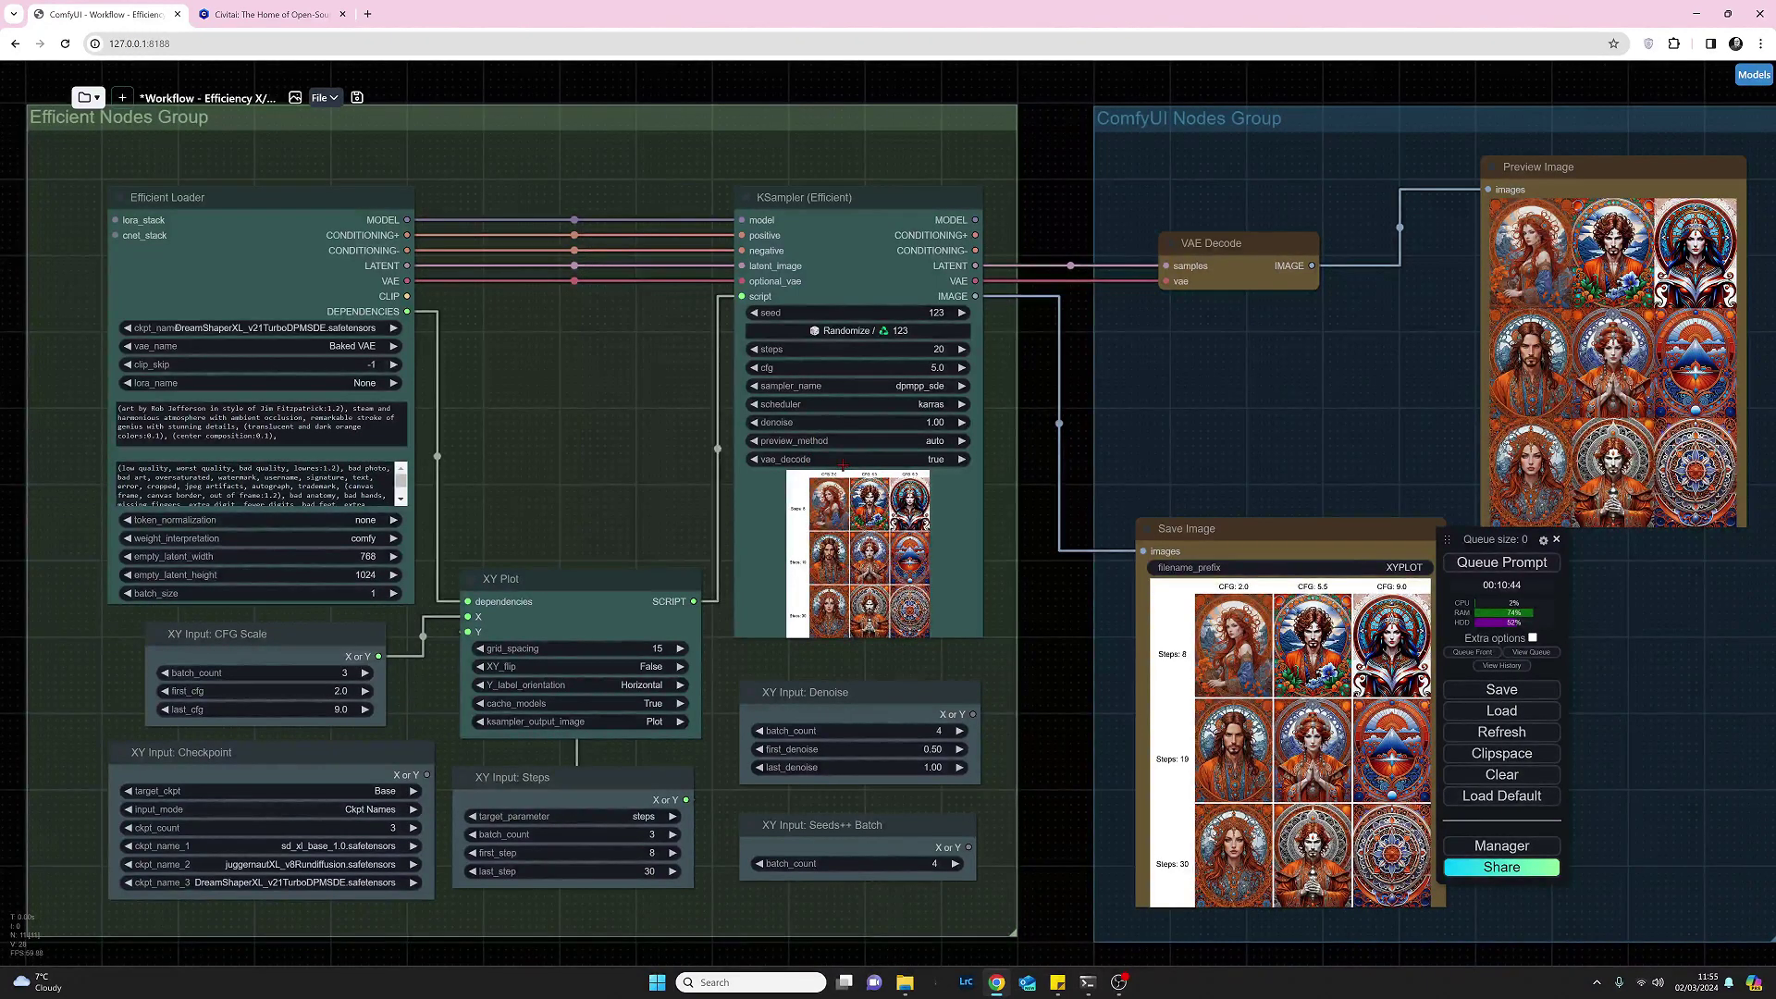
pyautogui.click(842, 465)
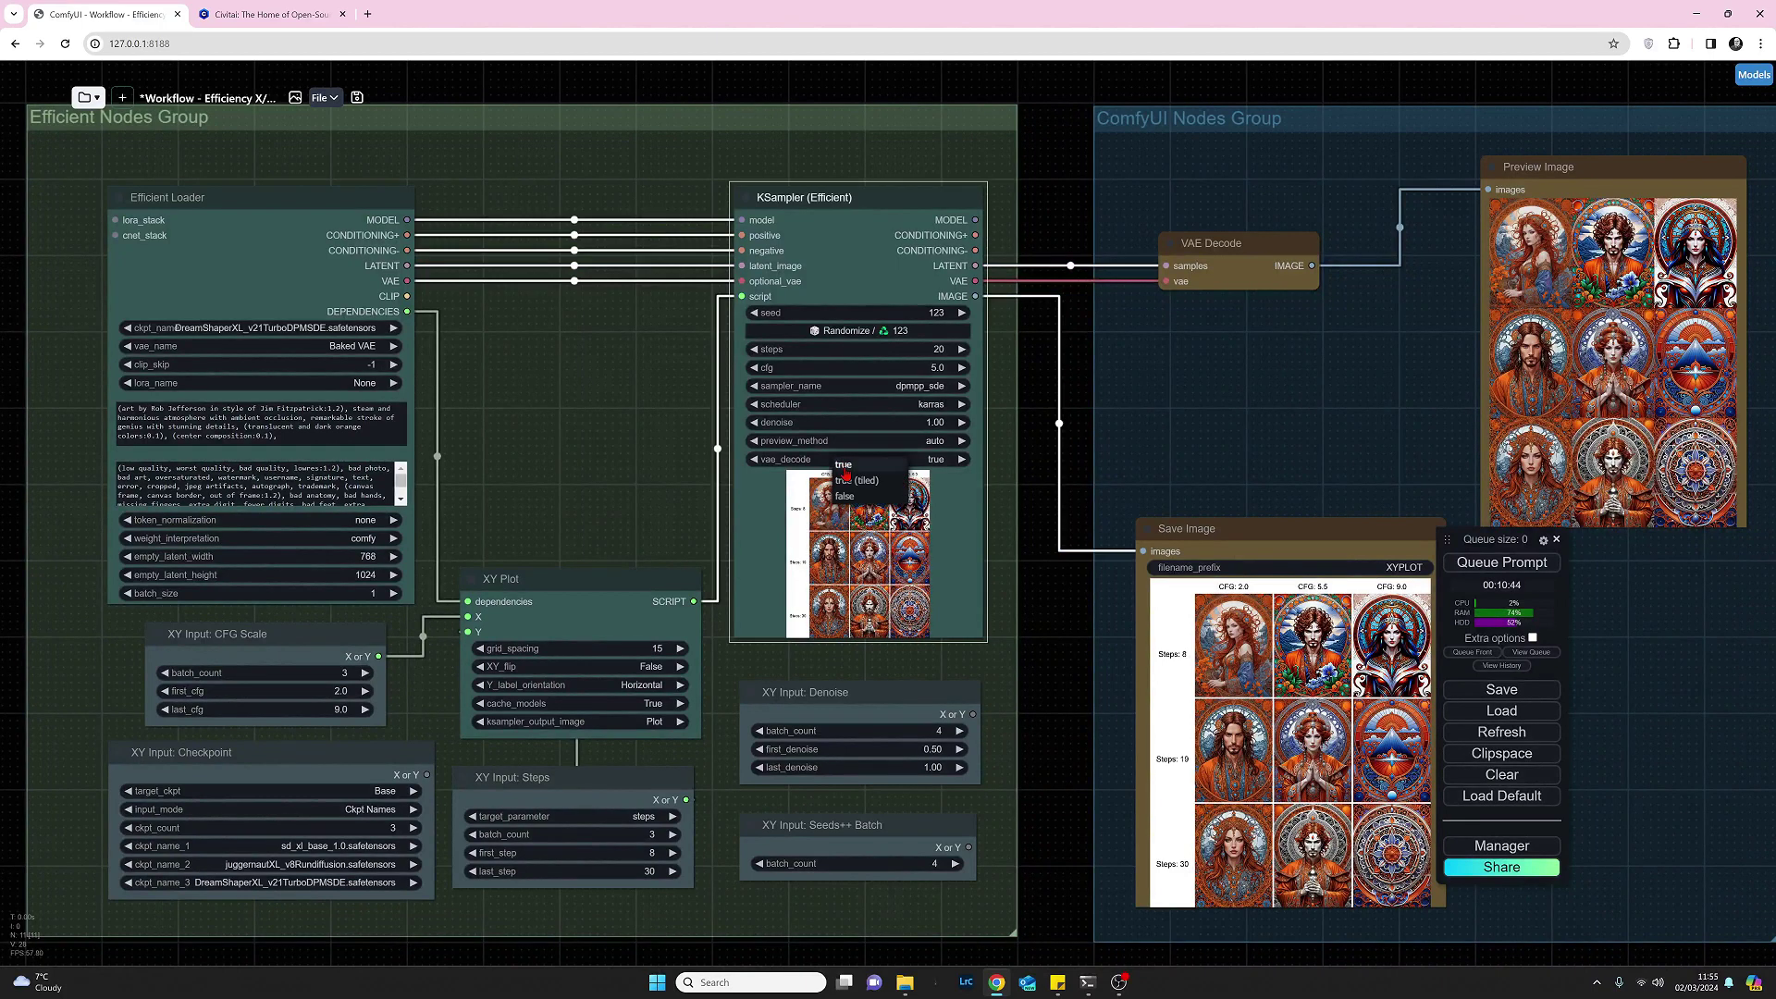
pyautogui.click(915, 459)
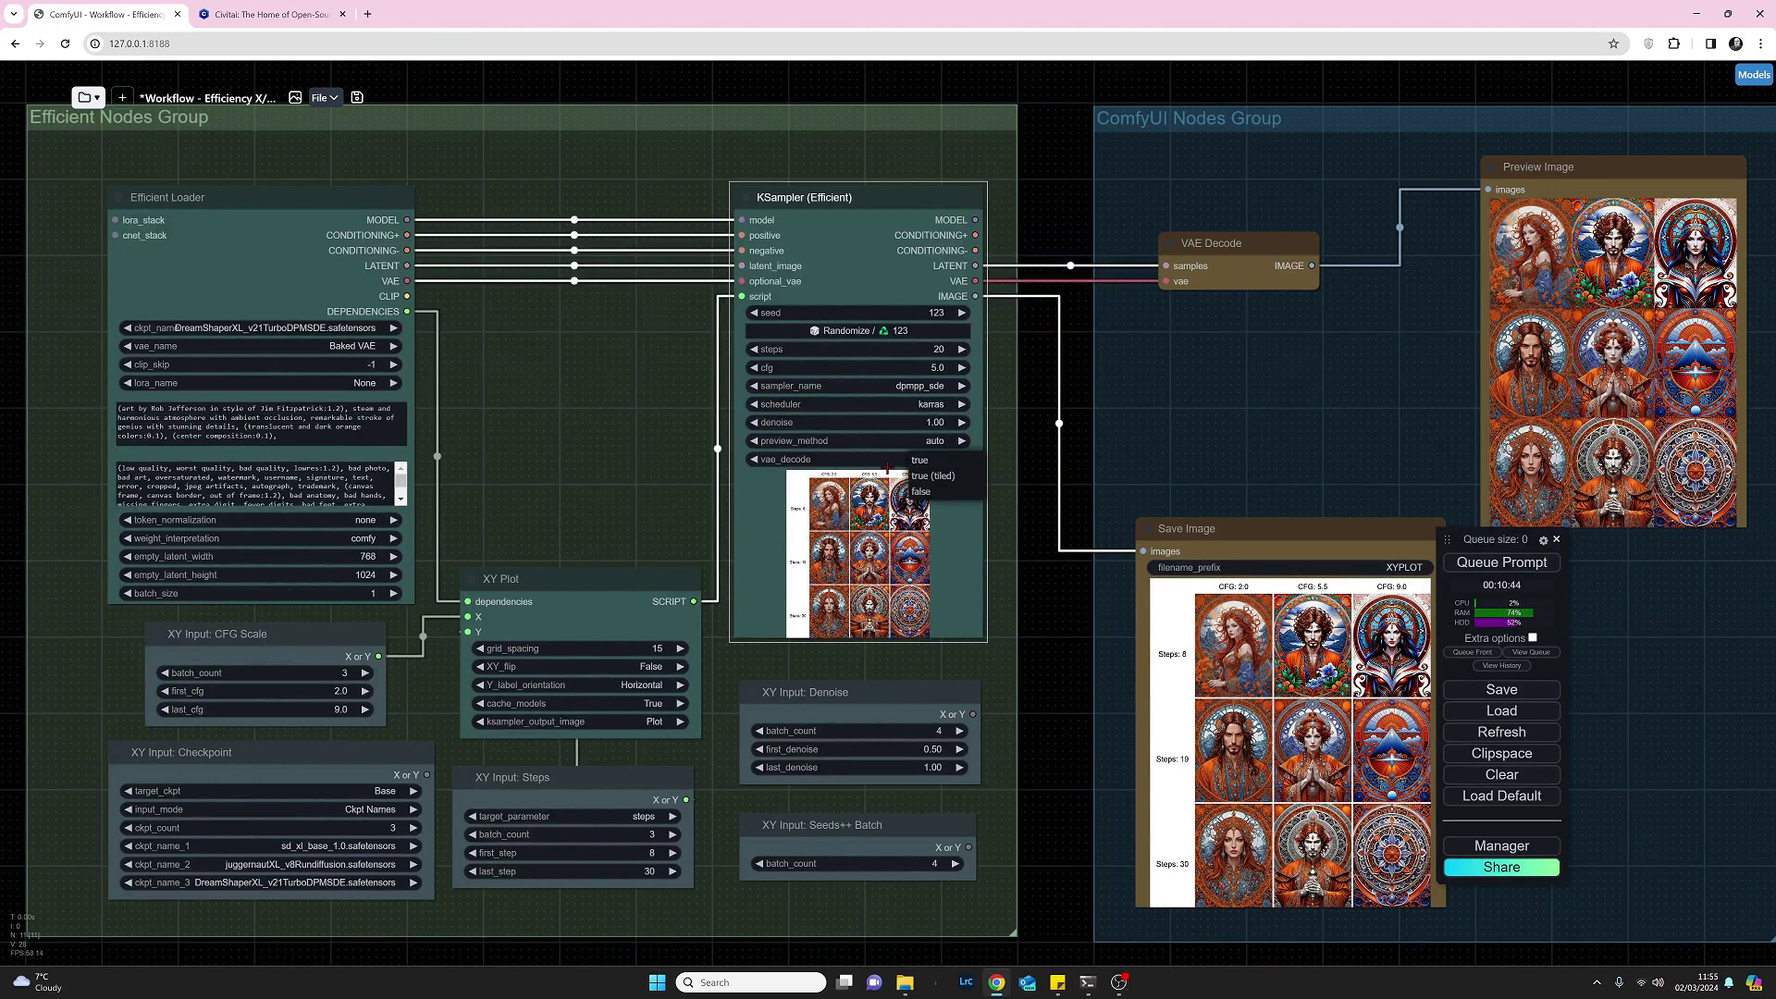
pyautogui.click(763, 489)
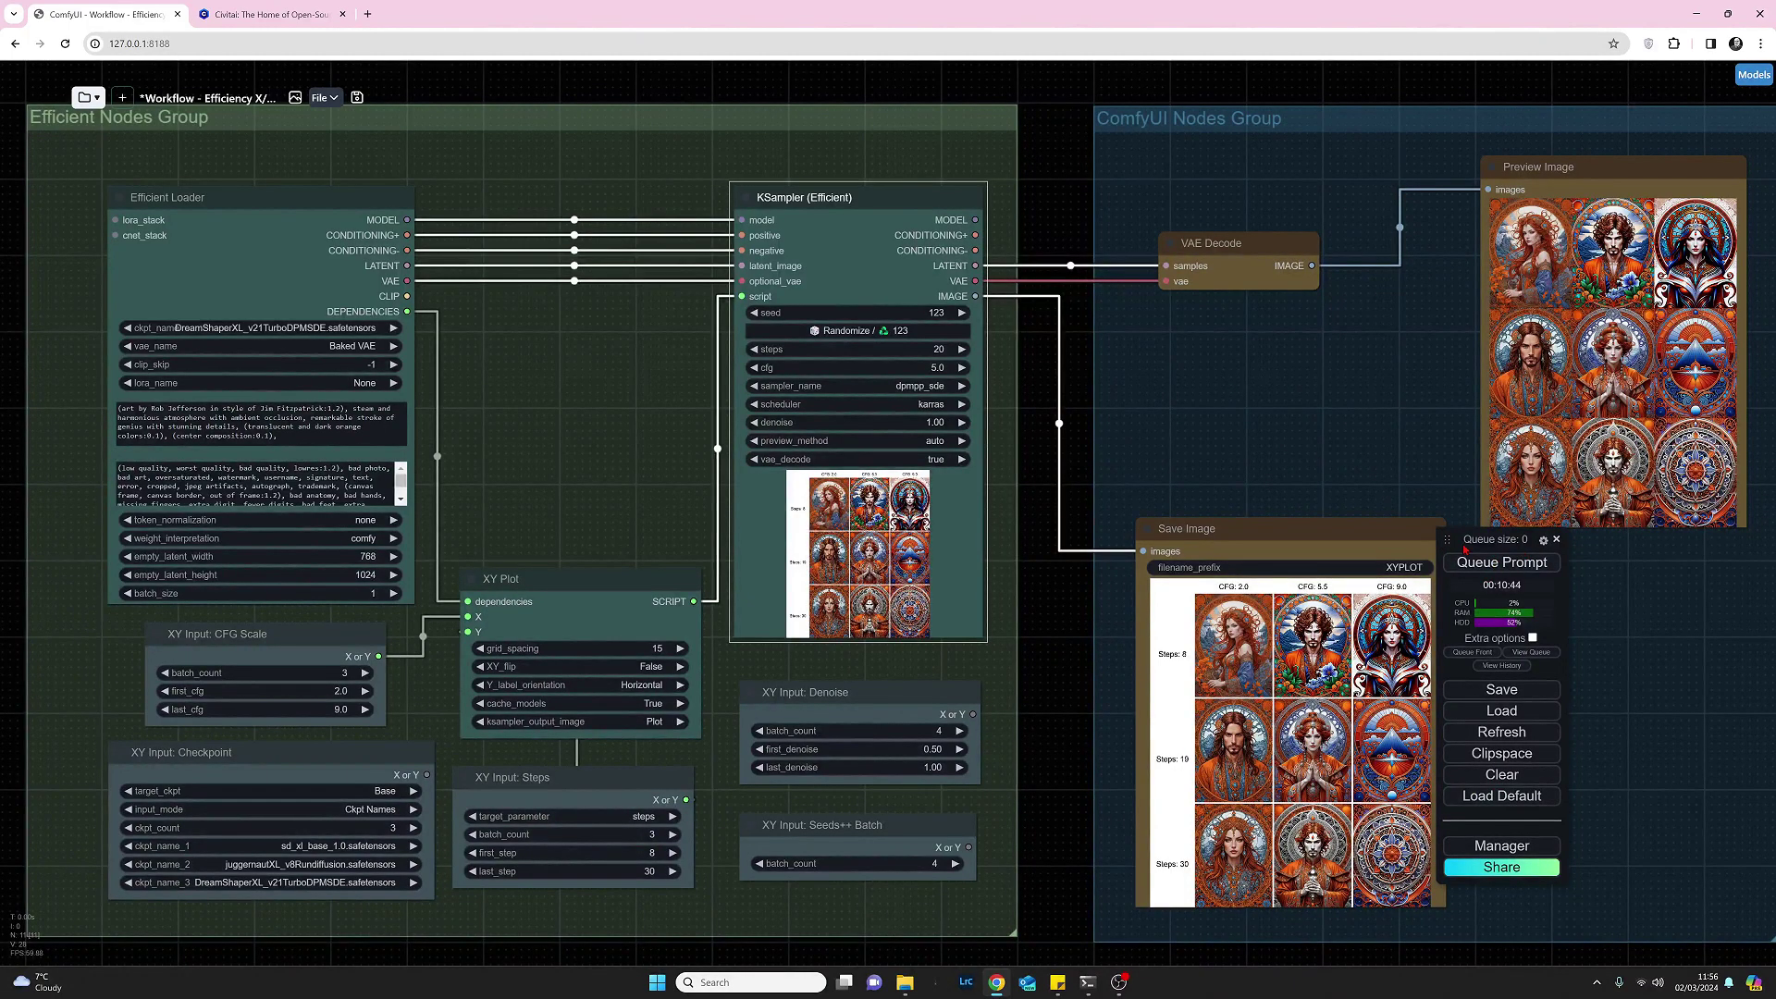
# Step: Move the Queue Prompt panel off the saved XY plot grid
pyautogui.moveTo(1448, 539); pyautogui.dragTo(1551, 572)
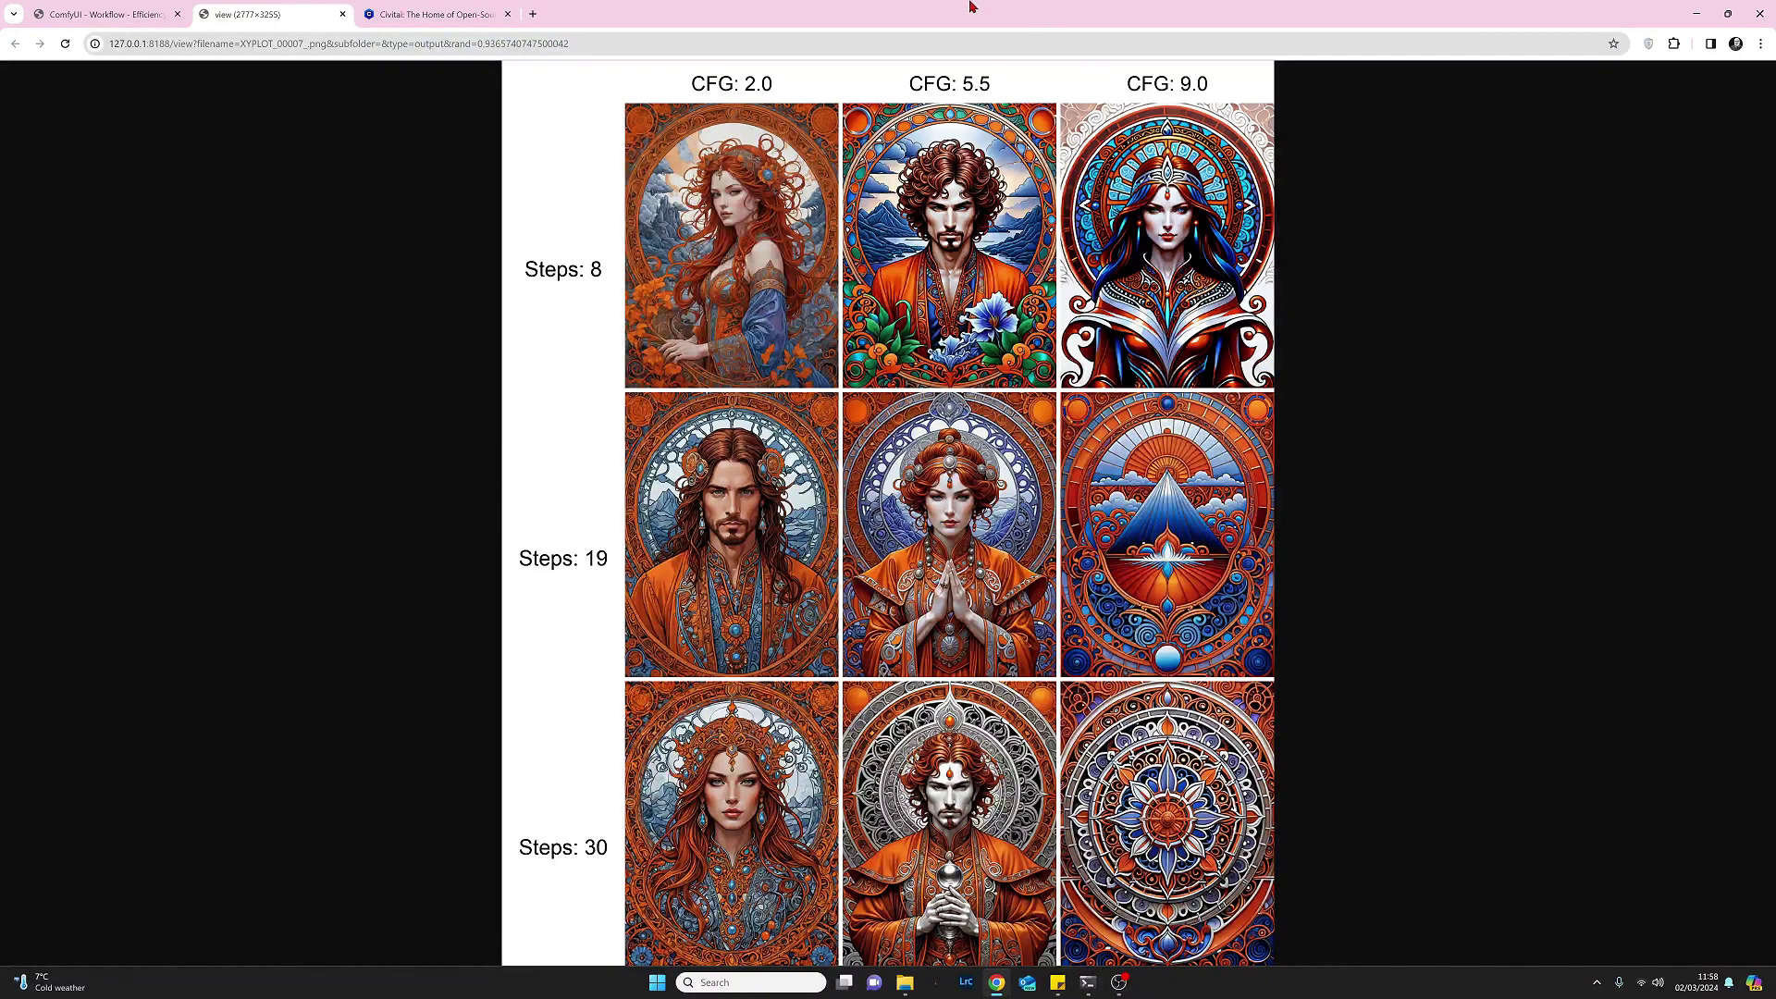
# Step: Close the 'view (2777×3255)' image tab to return to the ComfyUI workflow
pyautogui.click(342, 14)
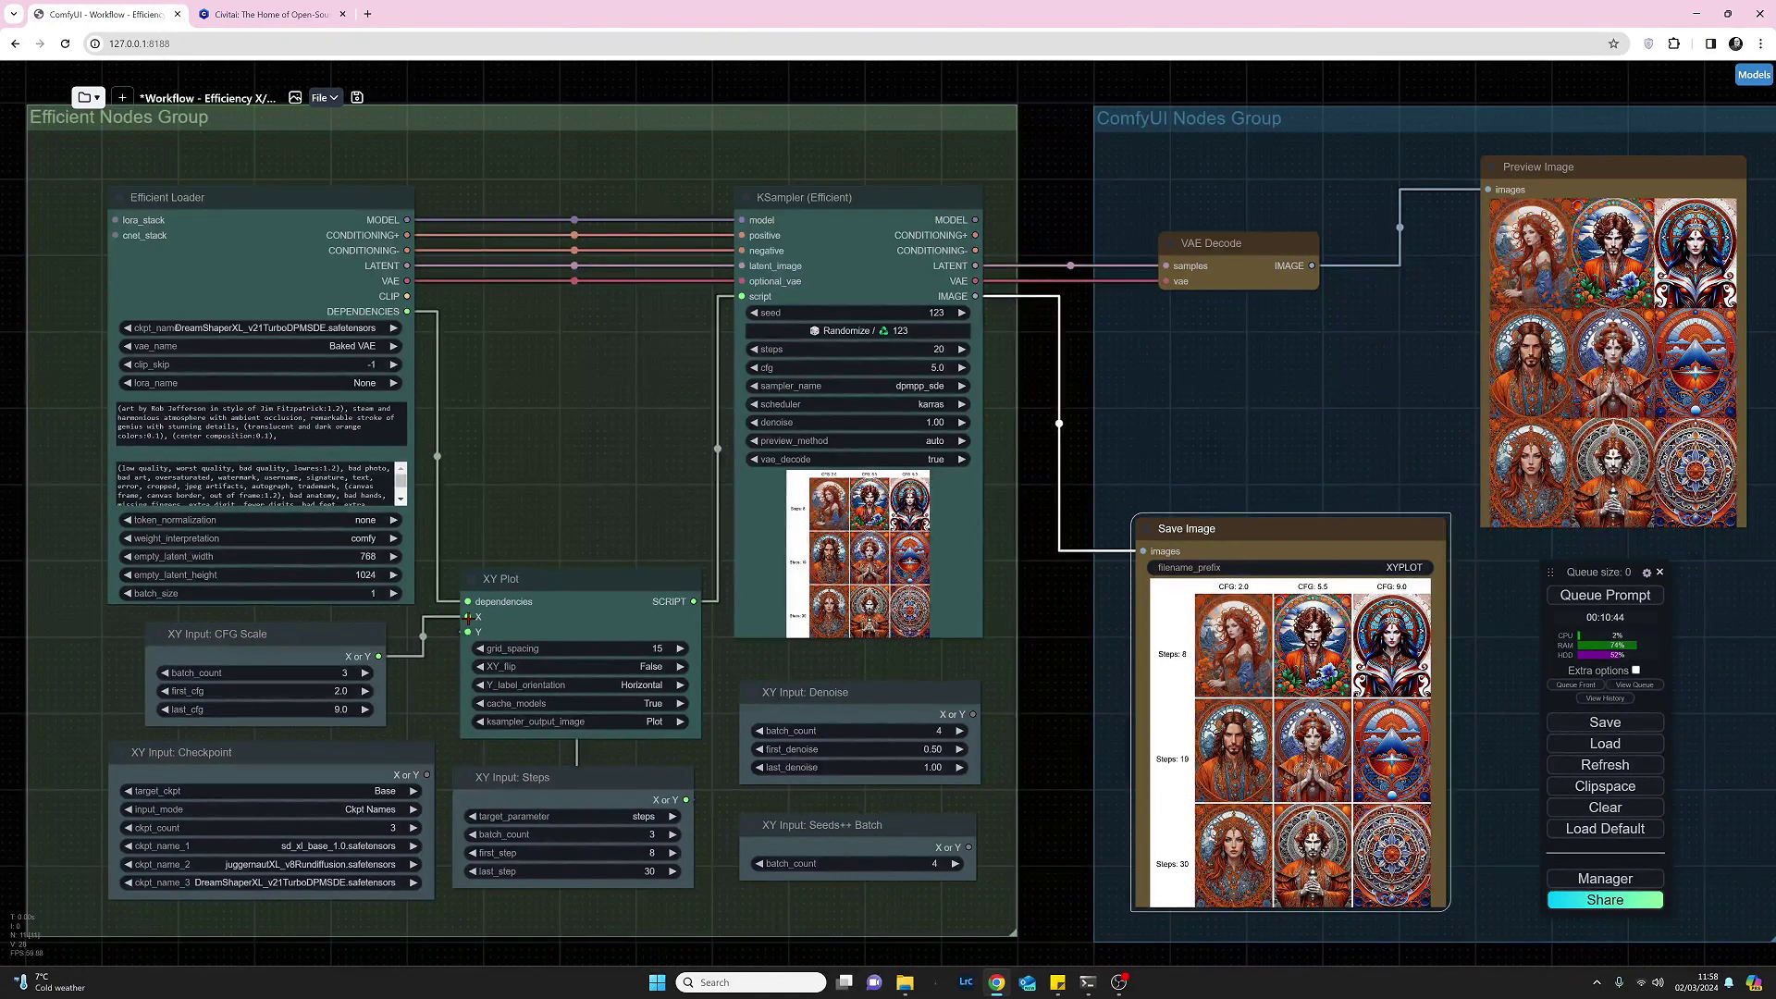
# Step: Swap CFG Scale for XY Input: Checkpoint on X and wire XY Input: Denoise to Y
pyautogui.moveTo(466, 619); pyautogui.dragTo(425, 779)
pyautogui.moveTo(428, 775); pyautogui.dragTo(473, 617)
pyautogui.moveTo(973, 714); pyautogui.dragTo(468, 633)
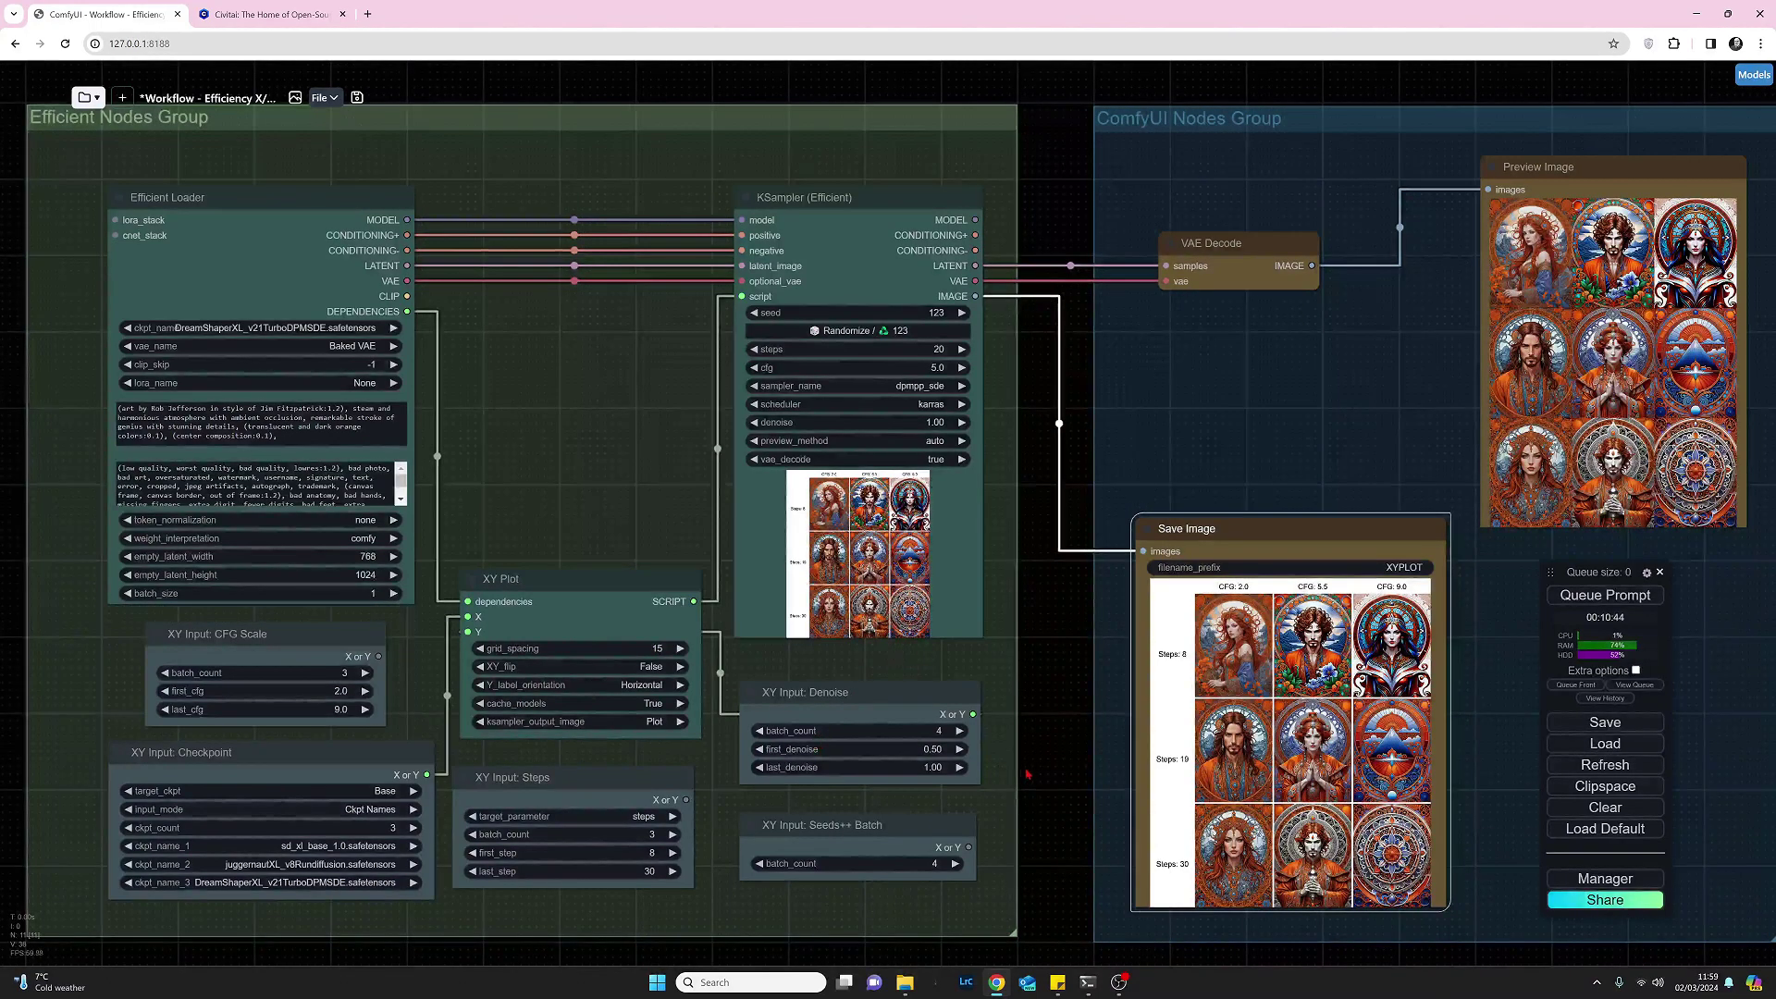
# Step: Lower Denoise batch_count from 4 to 3 and queue the Checkpoint vs Denoise plot
pyautogui.click(759, 731)
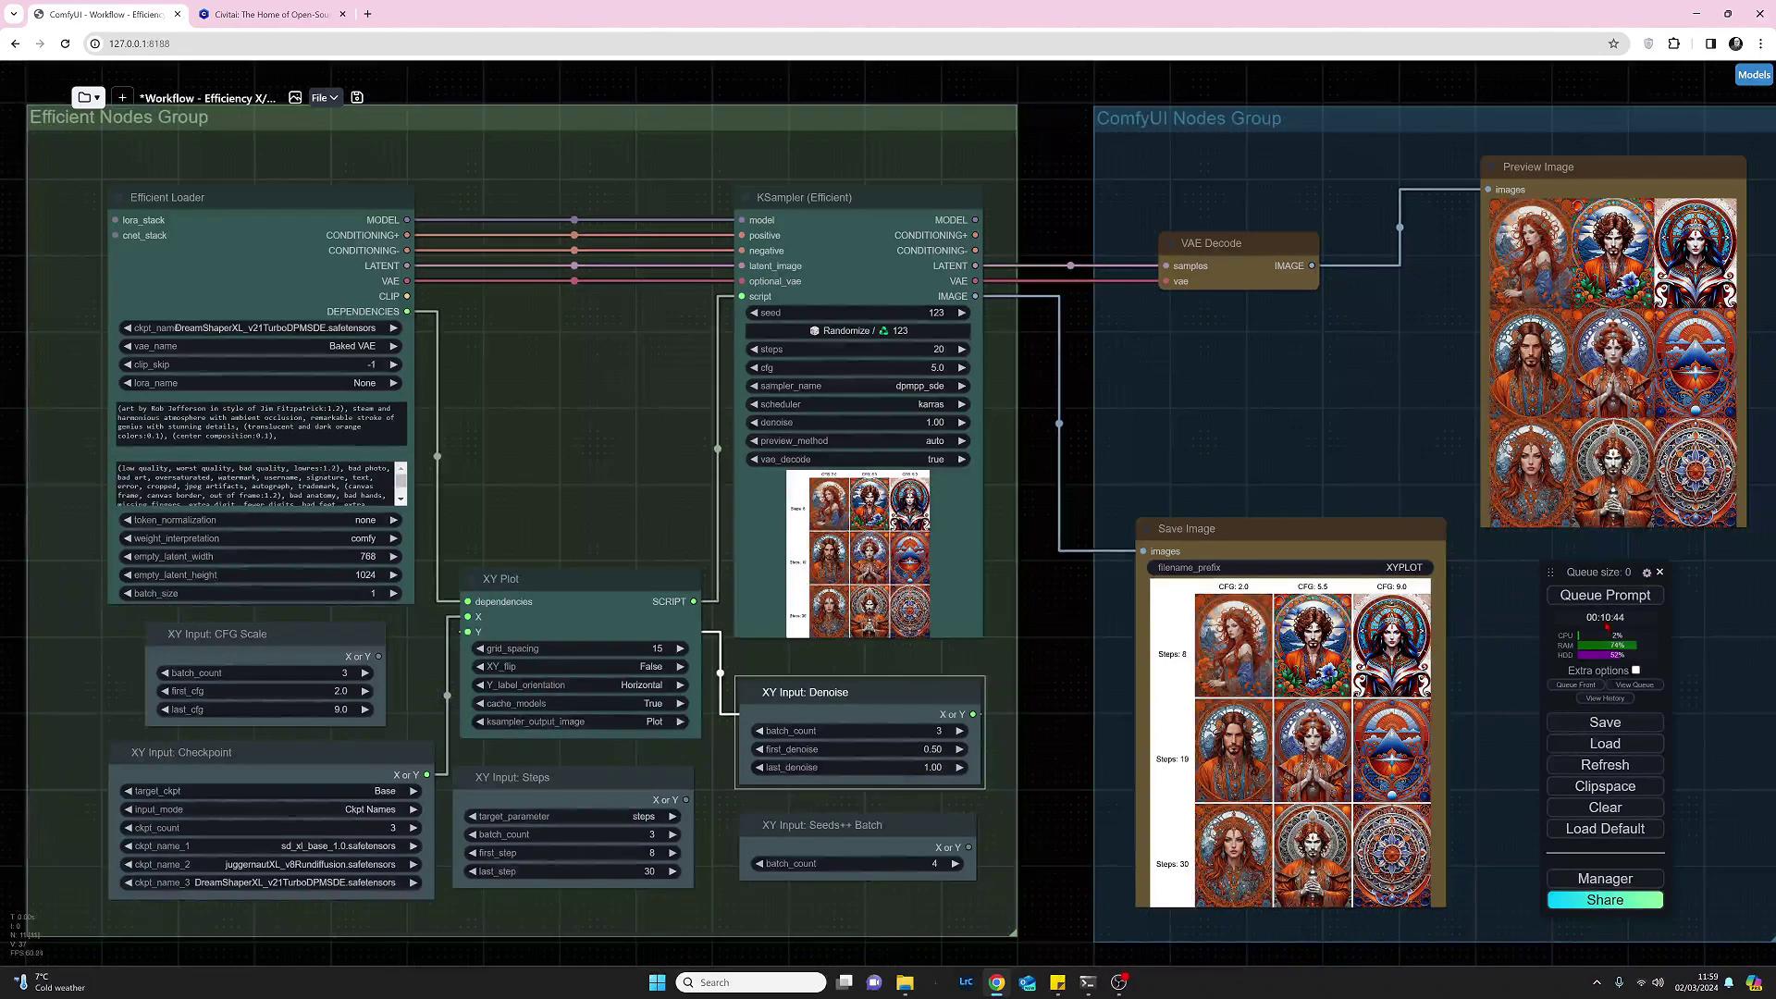
pyautogui.click(1569, 600)
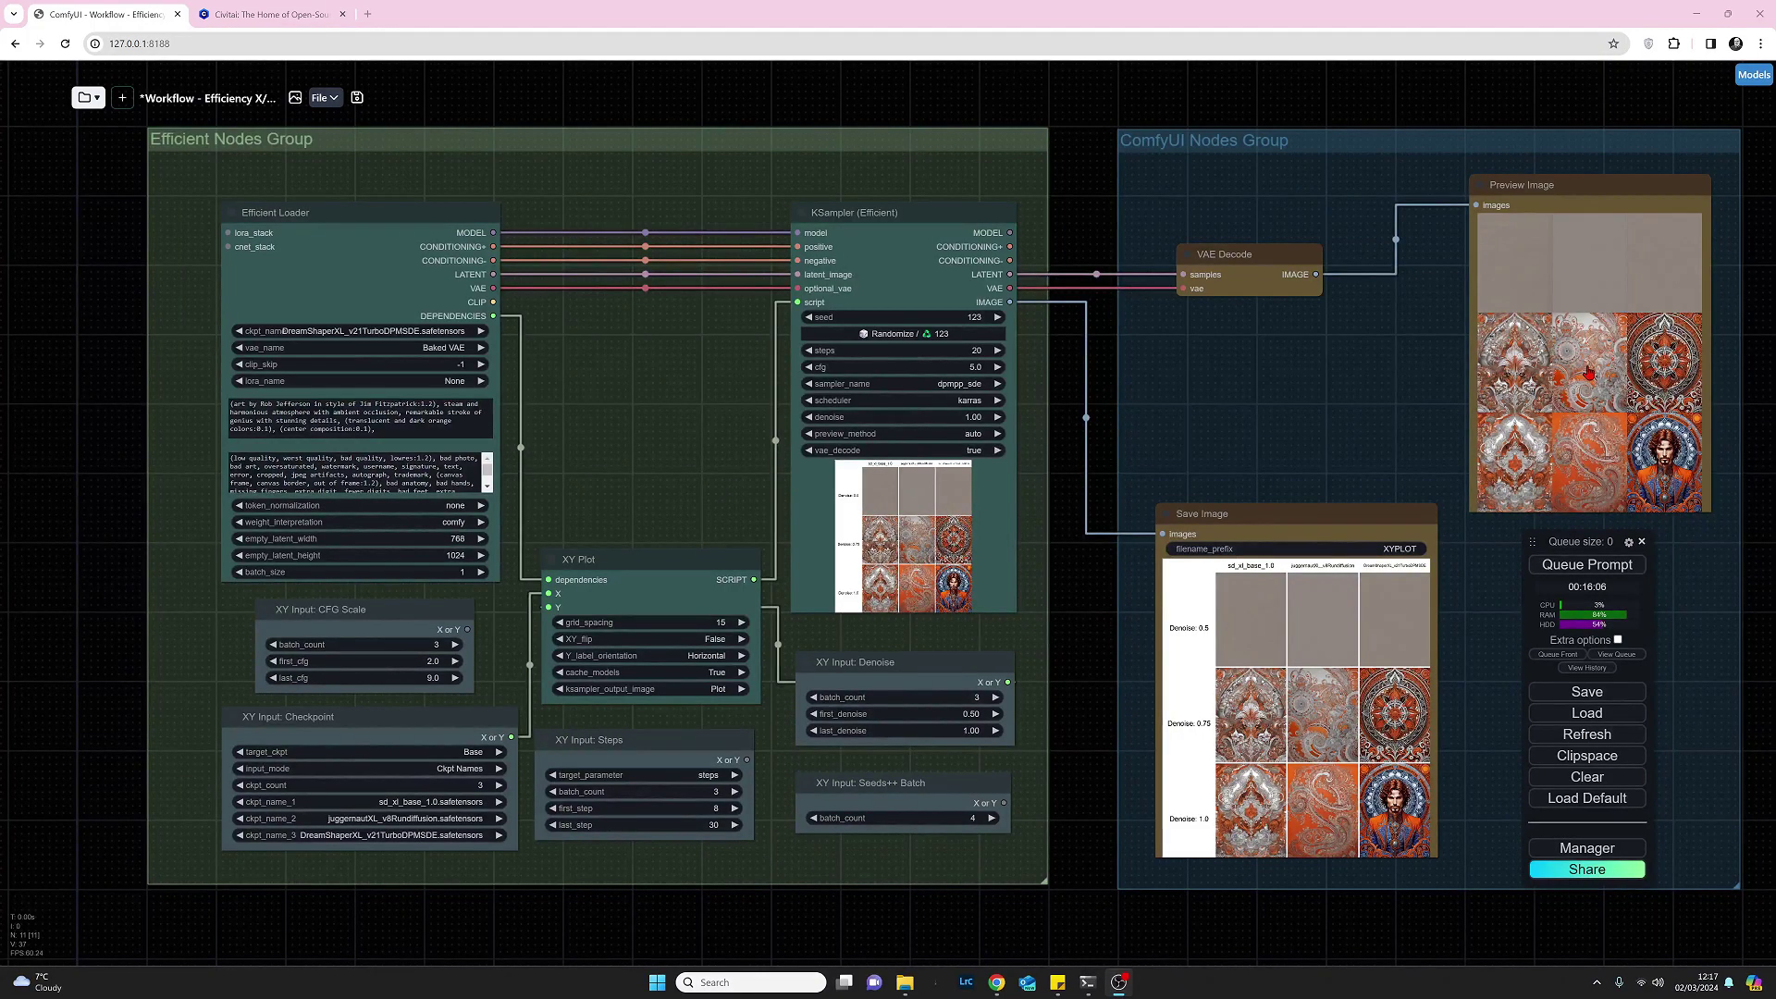
# Step: View the last Preview Image portrait full size in a tab, close it, and select Save Image
pyautogui.rightClick(1670, 441)
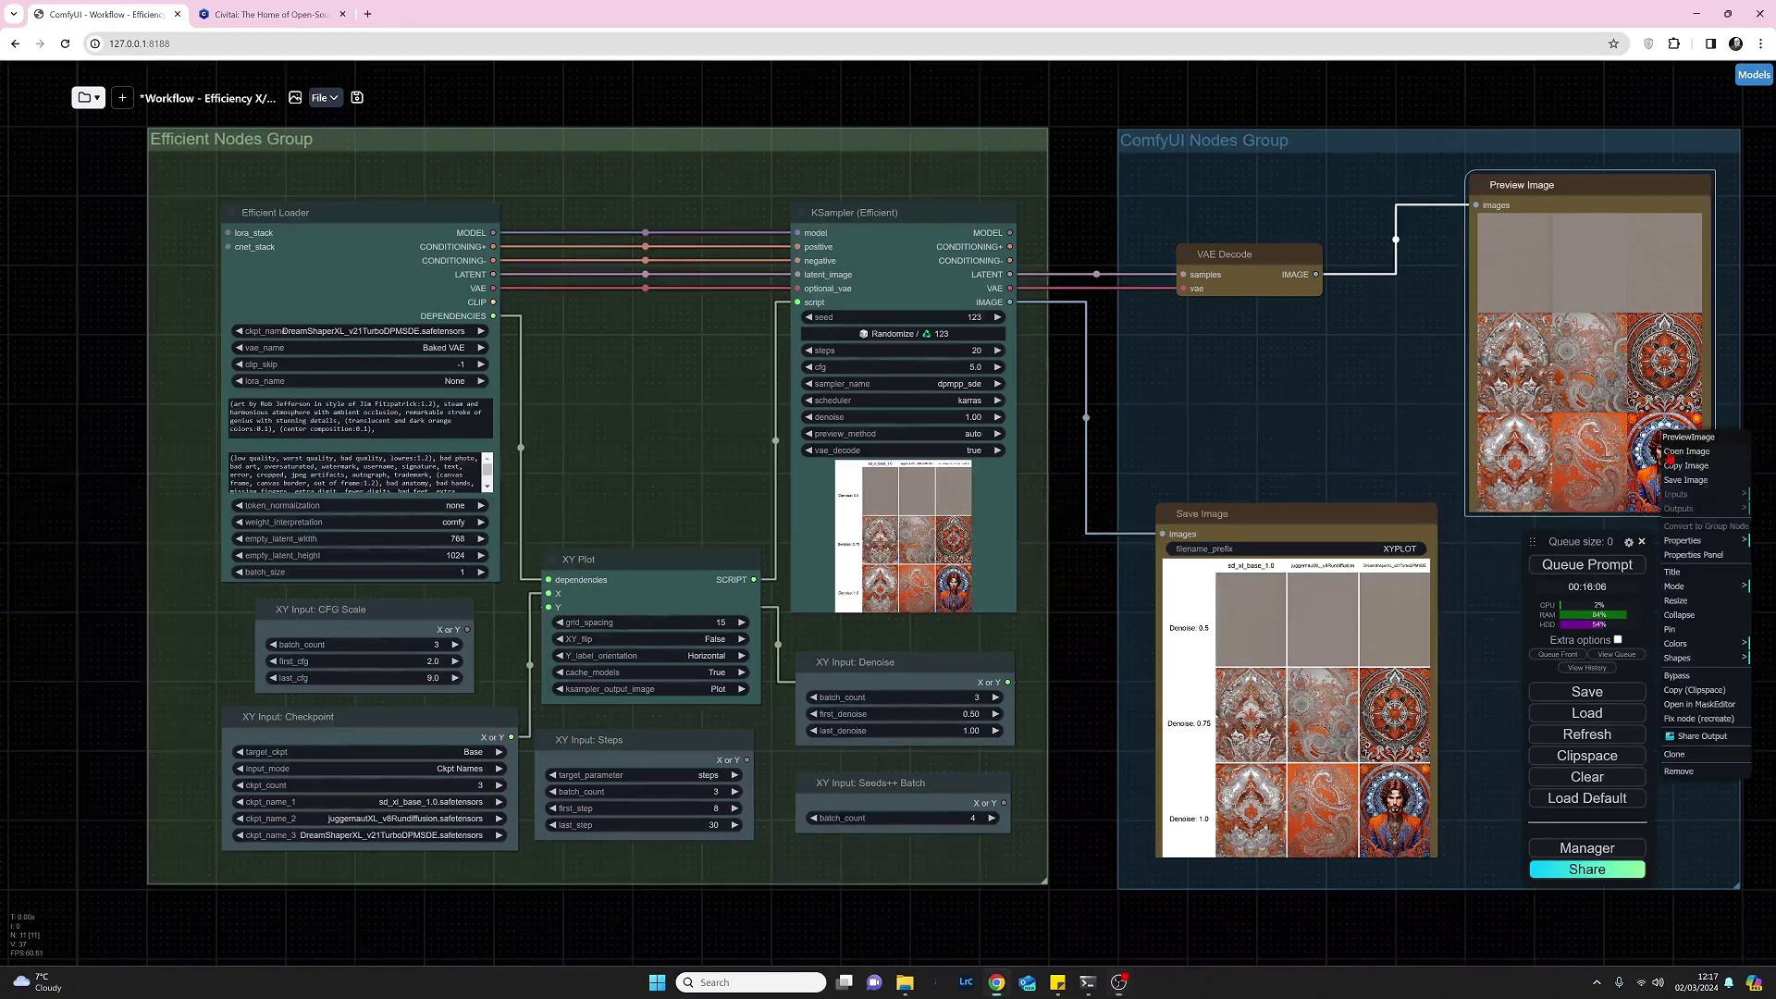
pyautogui.click(1671, 453)
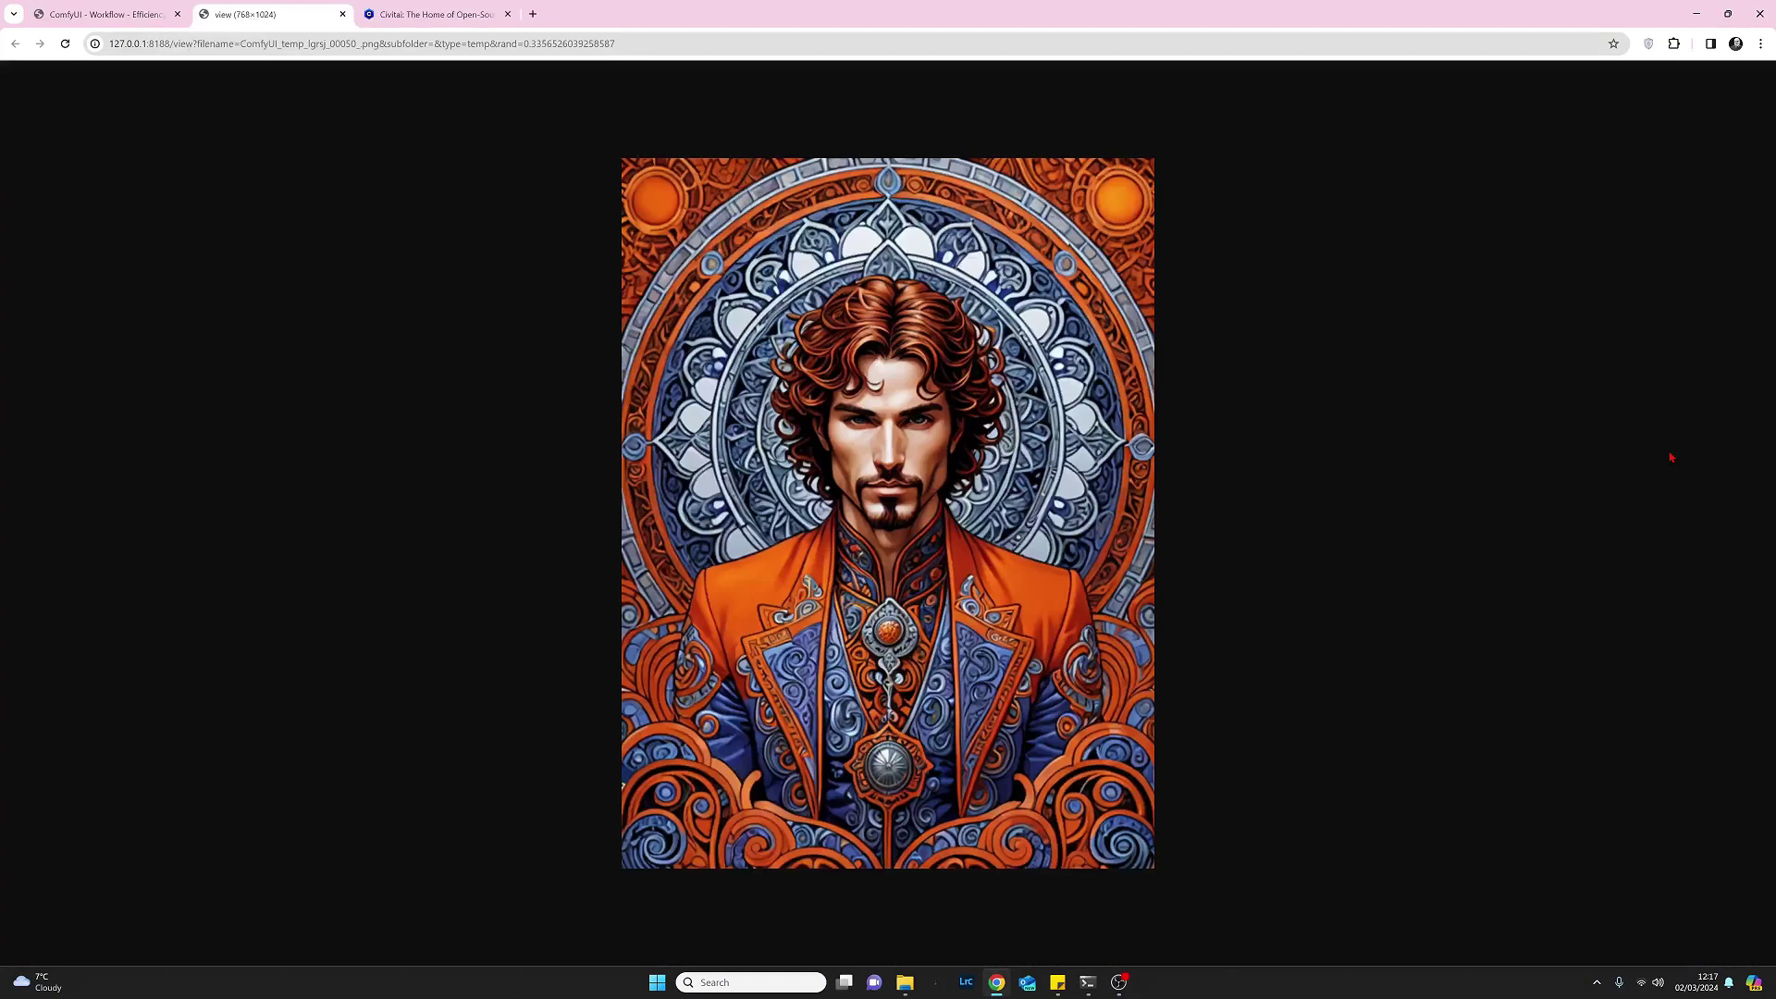
pyautogui.click(342, 15)
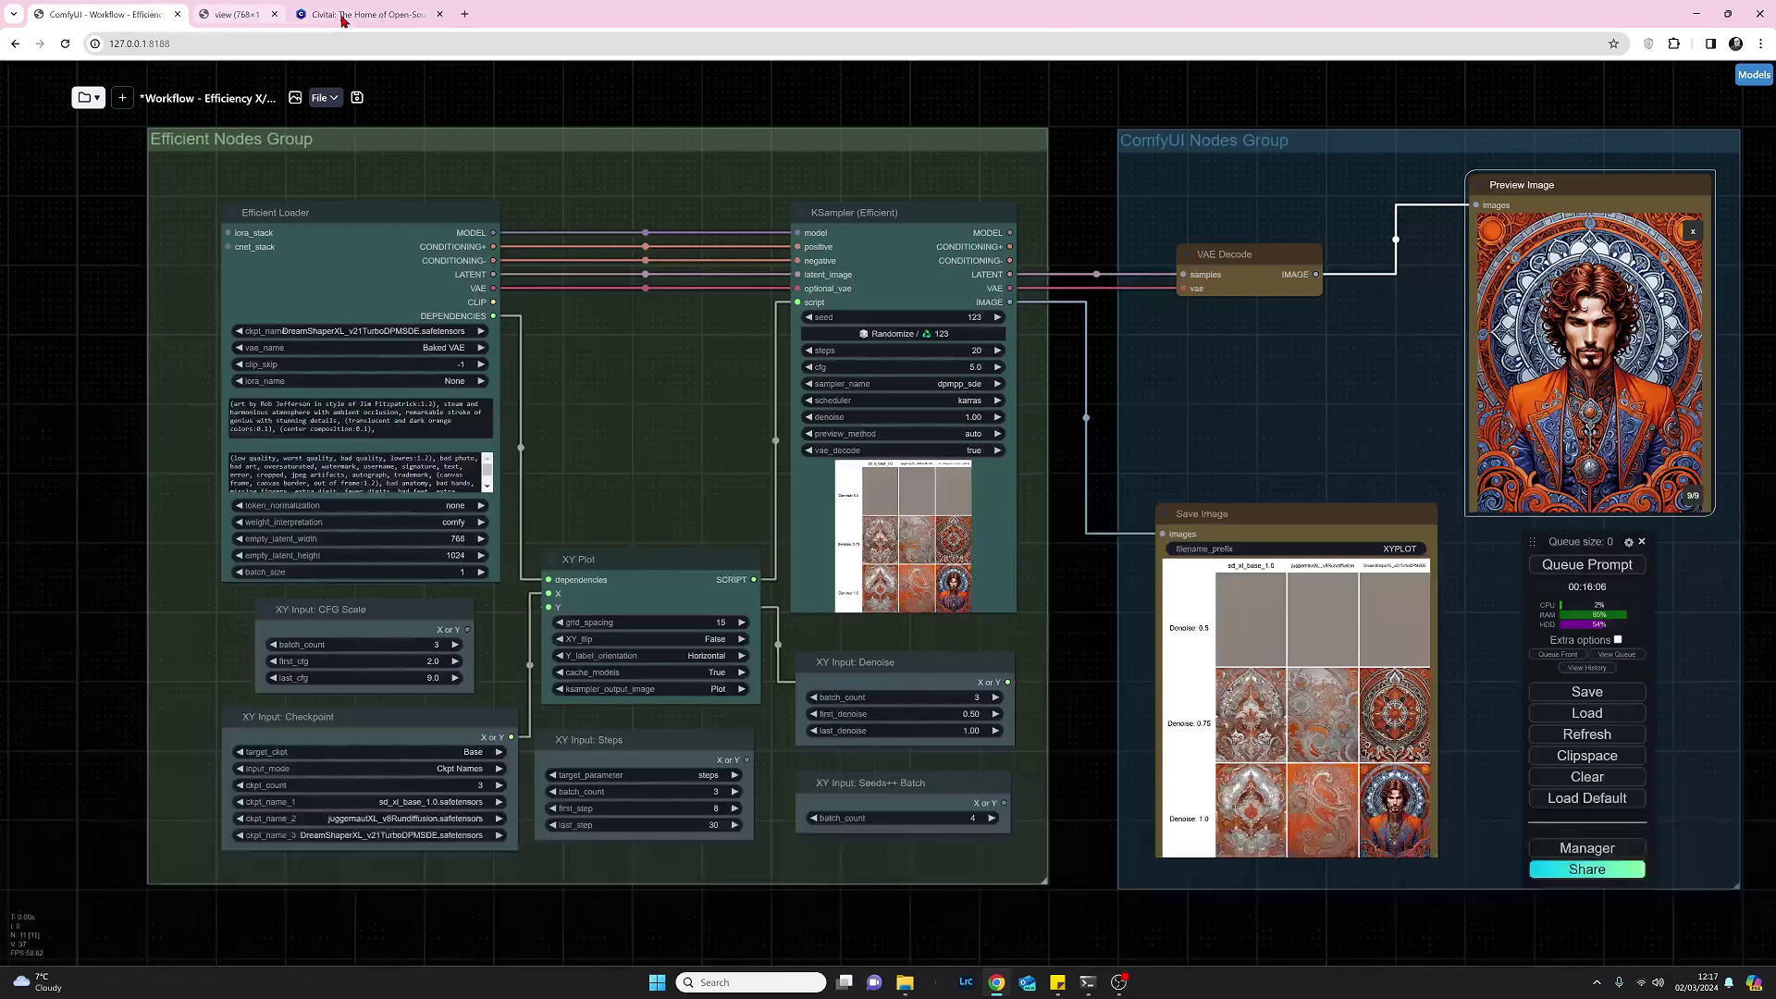
pyautogui.click(1320, 637)
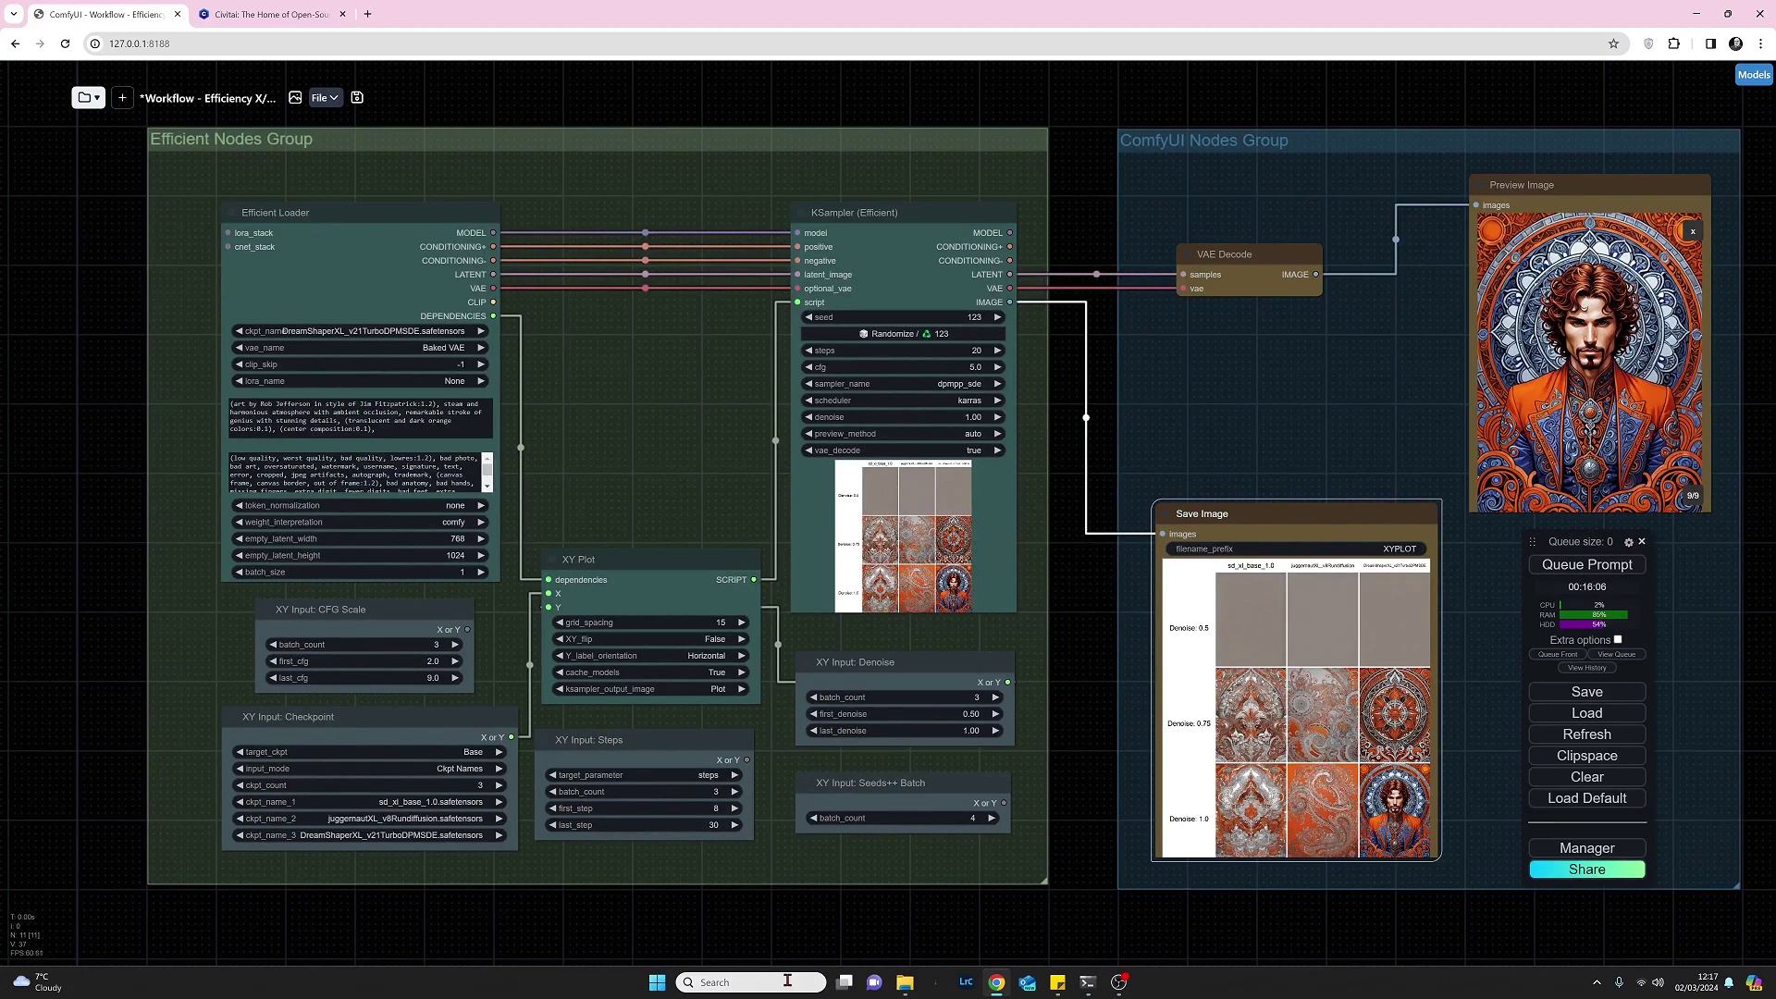
# Step: Close the XYPLOT_00008_.png viewer and minimize the ComfyUI output folder window
pyautogui.moveTo(914, 991)
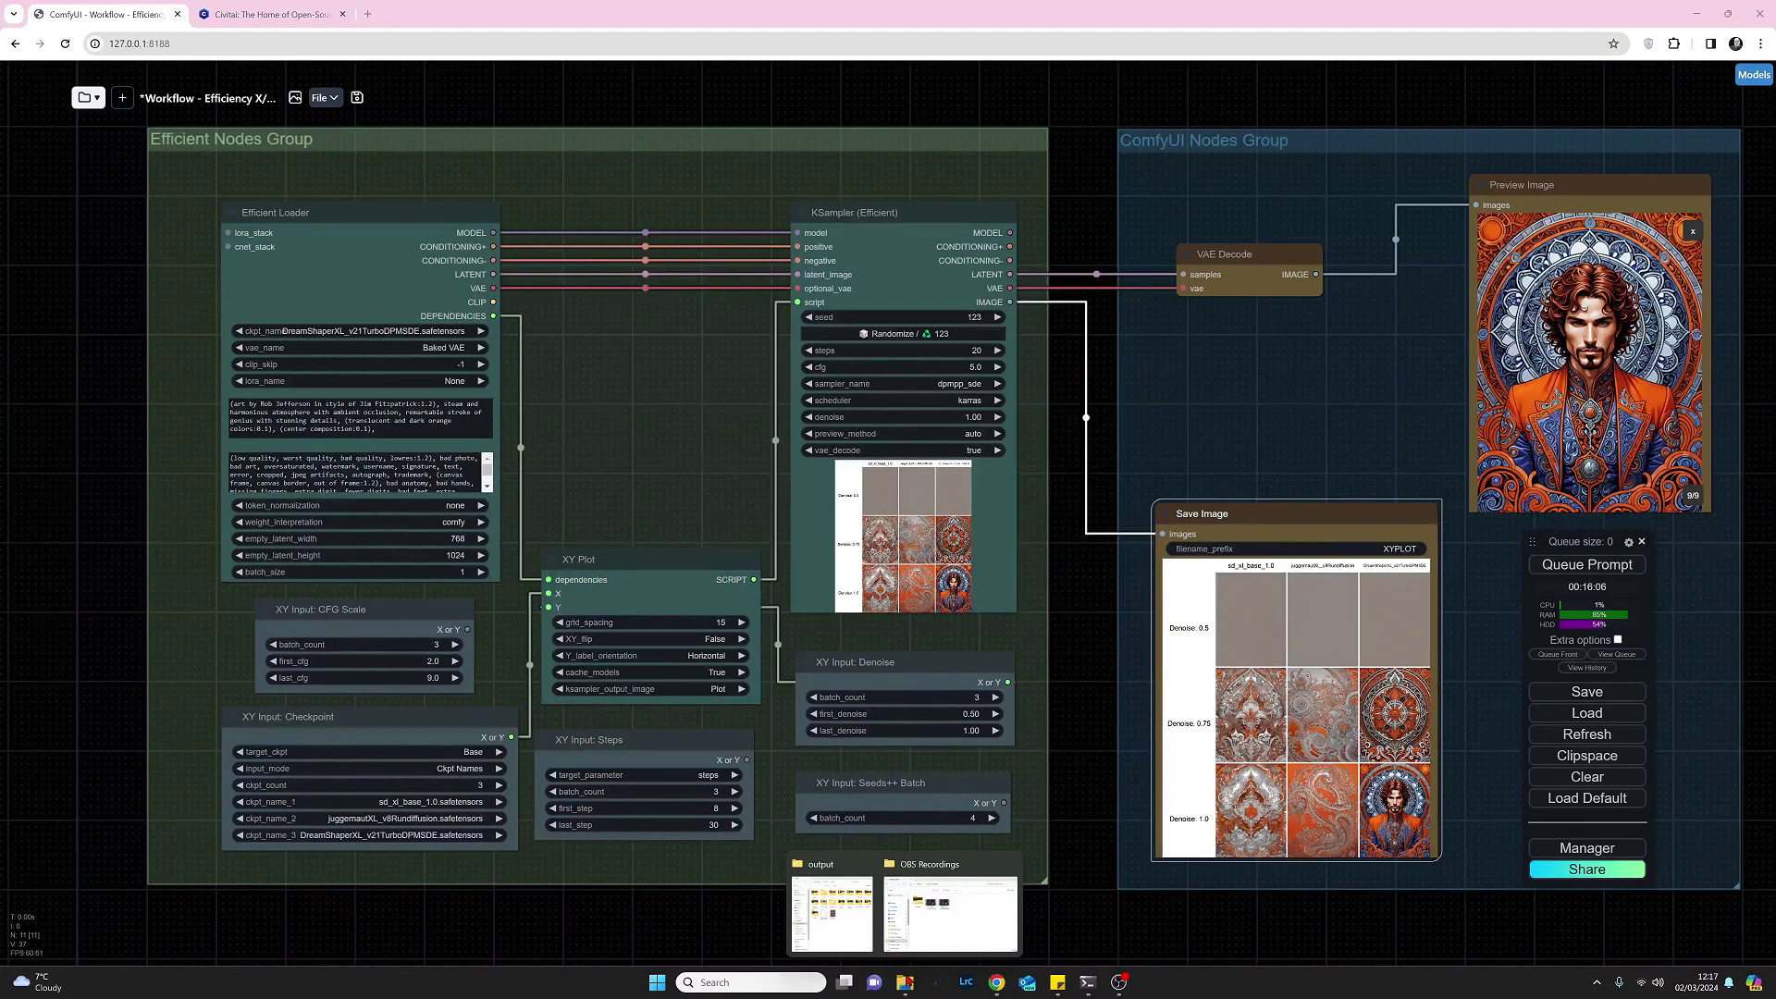
pyautogui.click(853, 928)
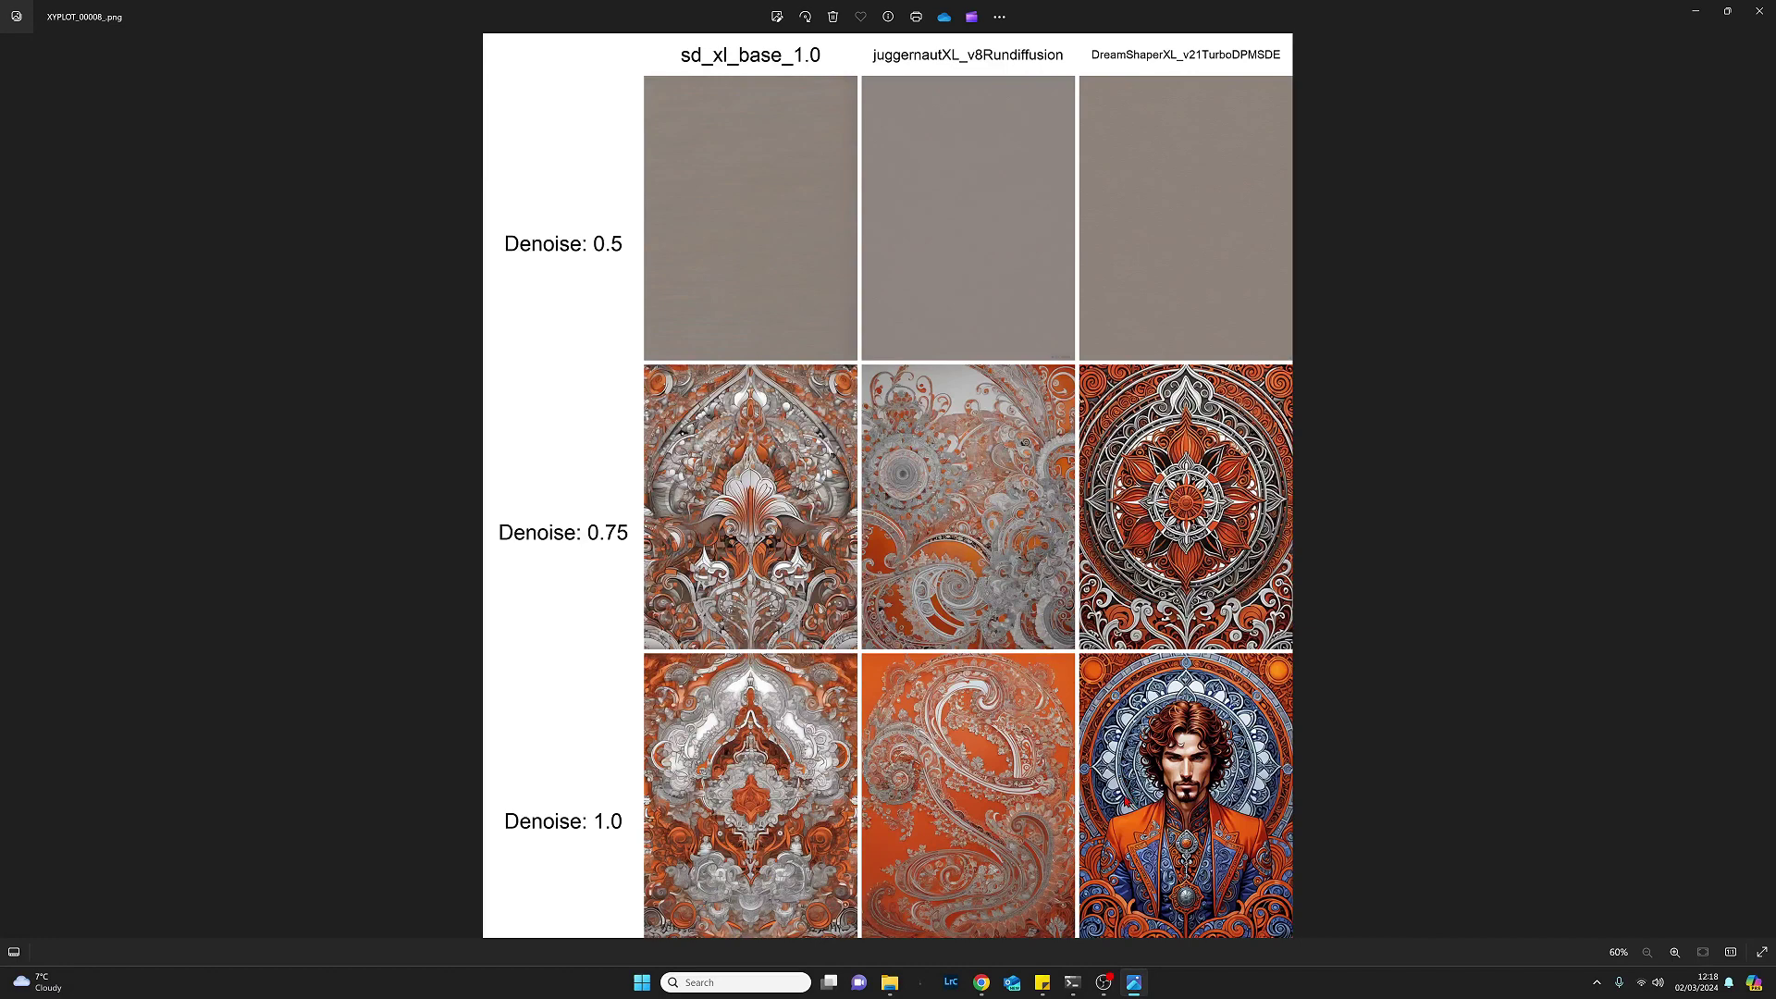
pyautogui.click(1760, 13)
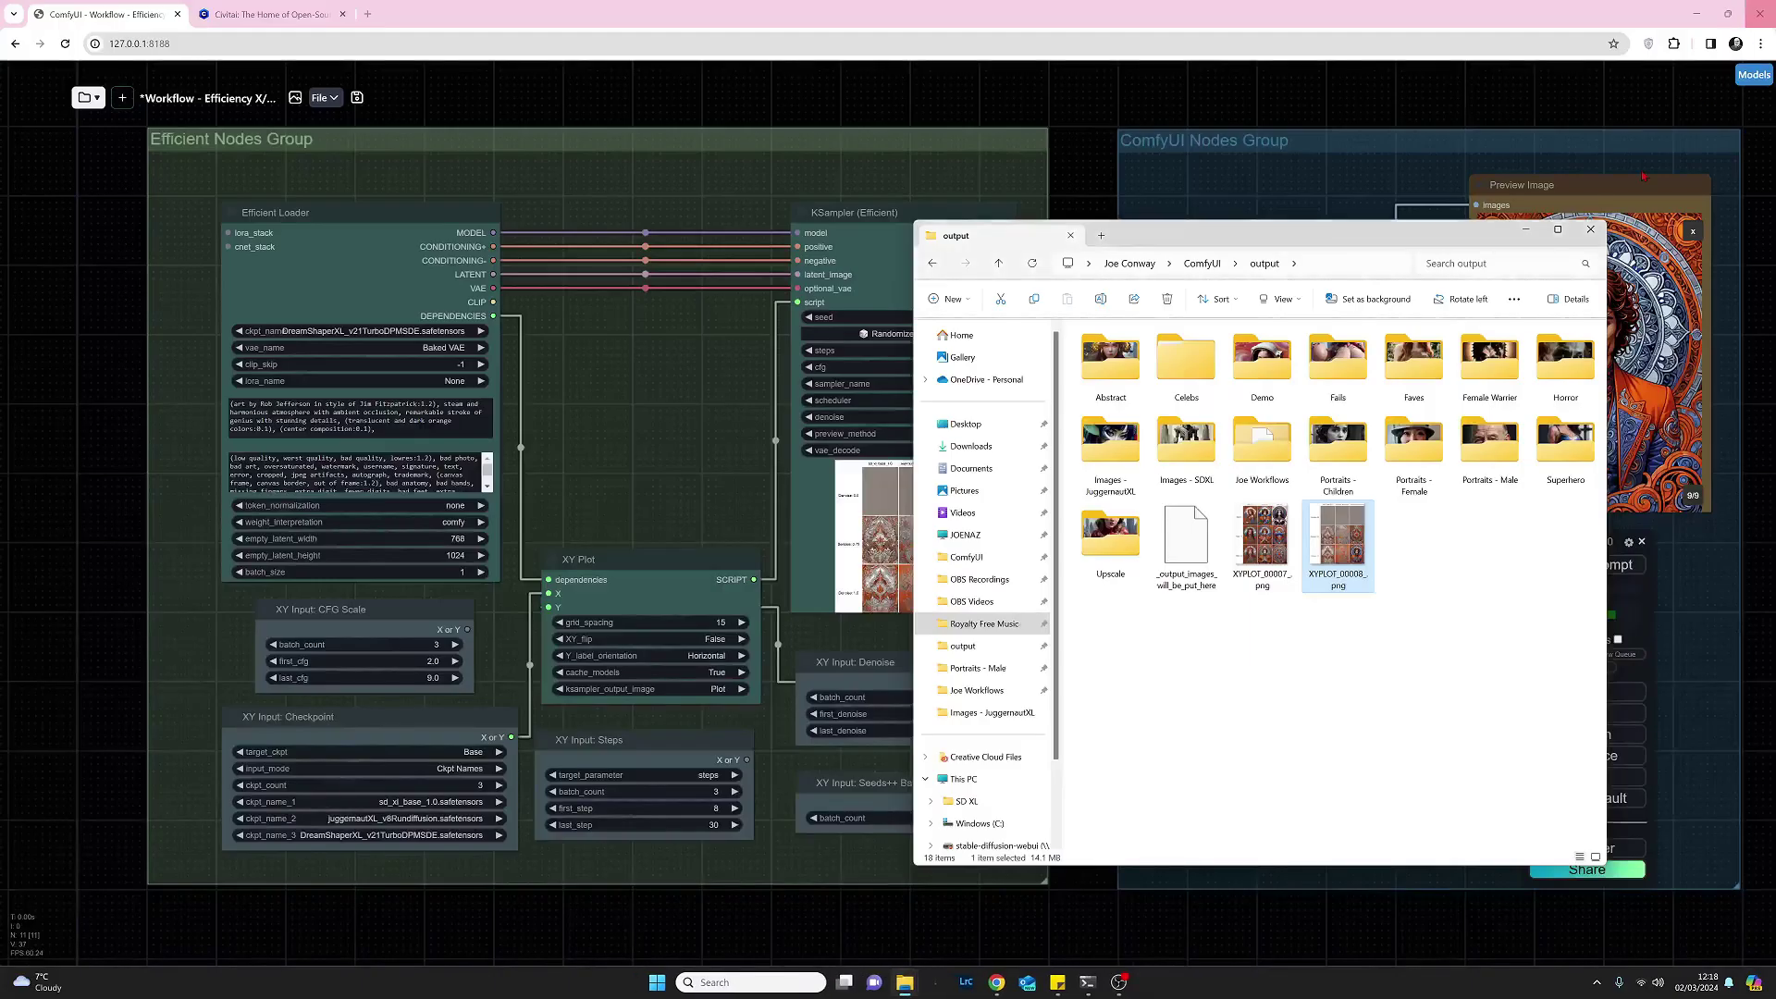
pyautogui.click(1524, 235)
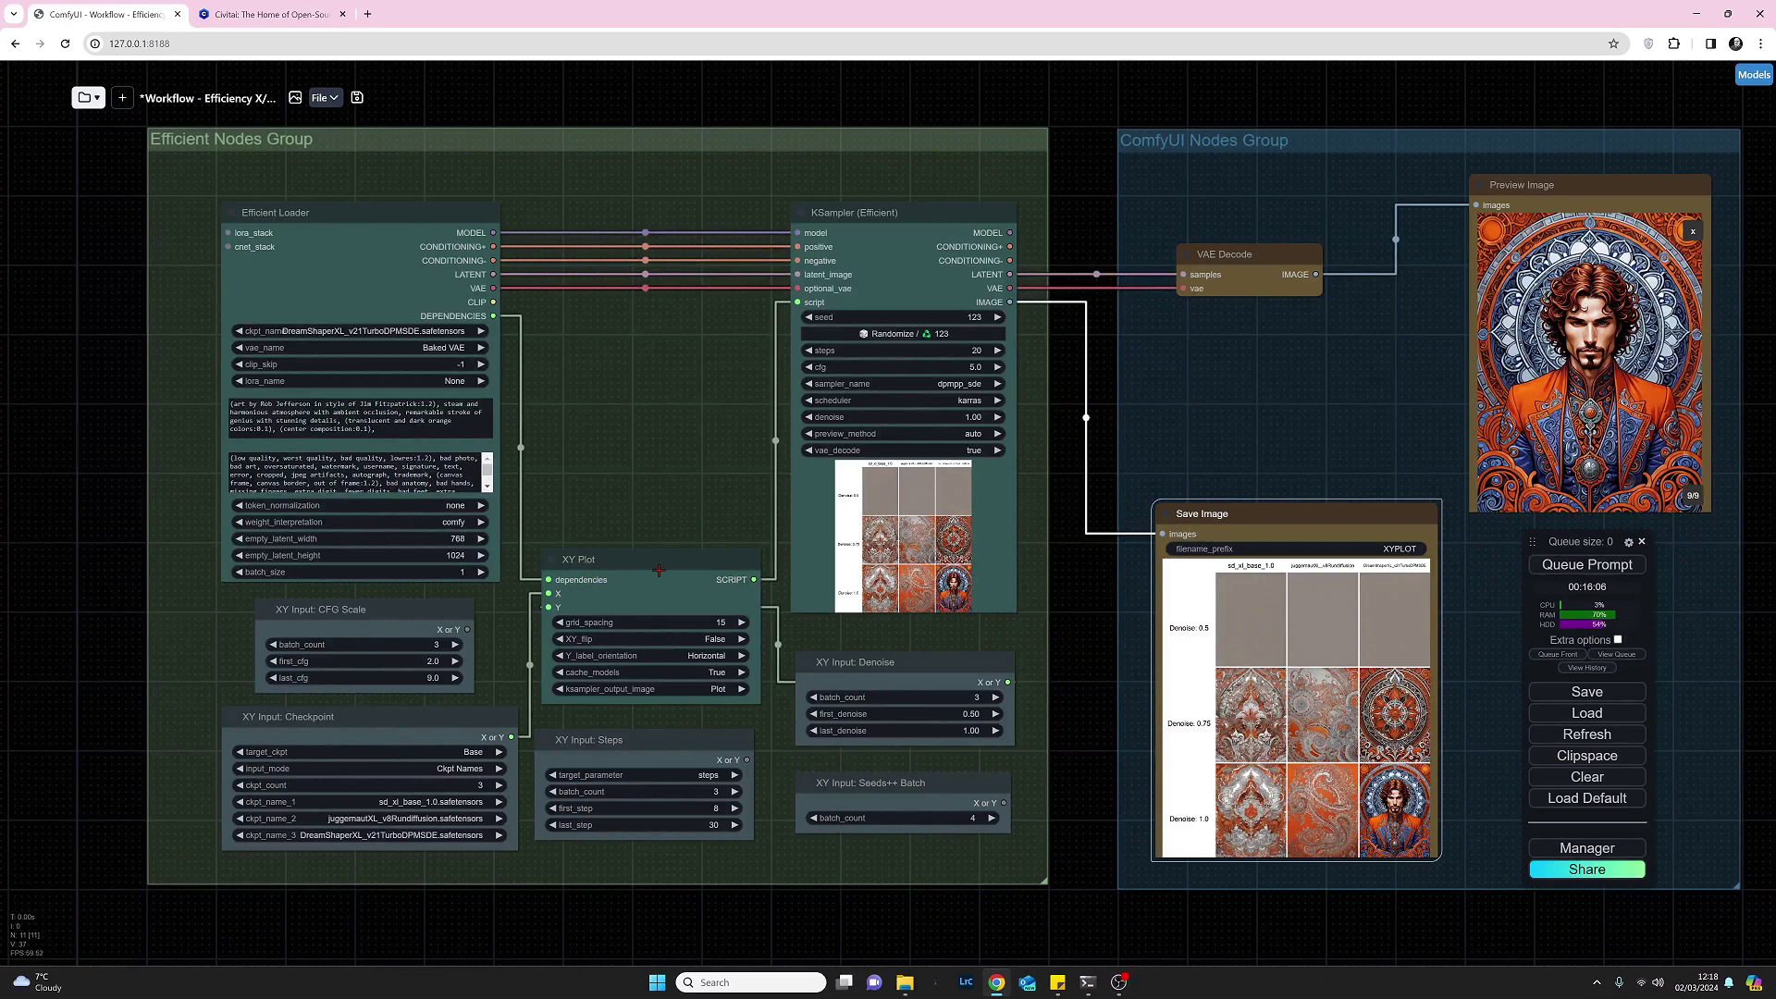
# Step: Nudge the XY Plot node left and the XY Input: Steps node right
pyautogui.moveTo(657, 569); pyautogui.dragTo(646, 571)
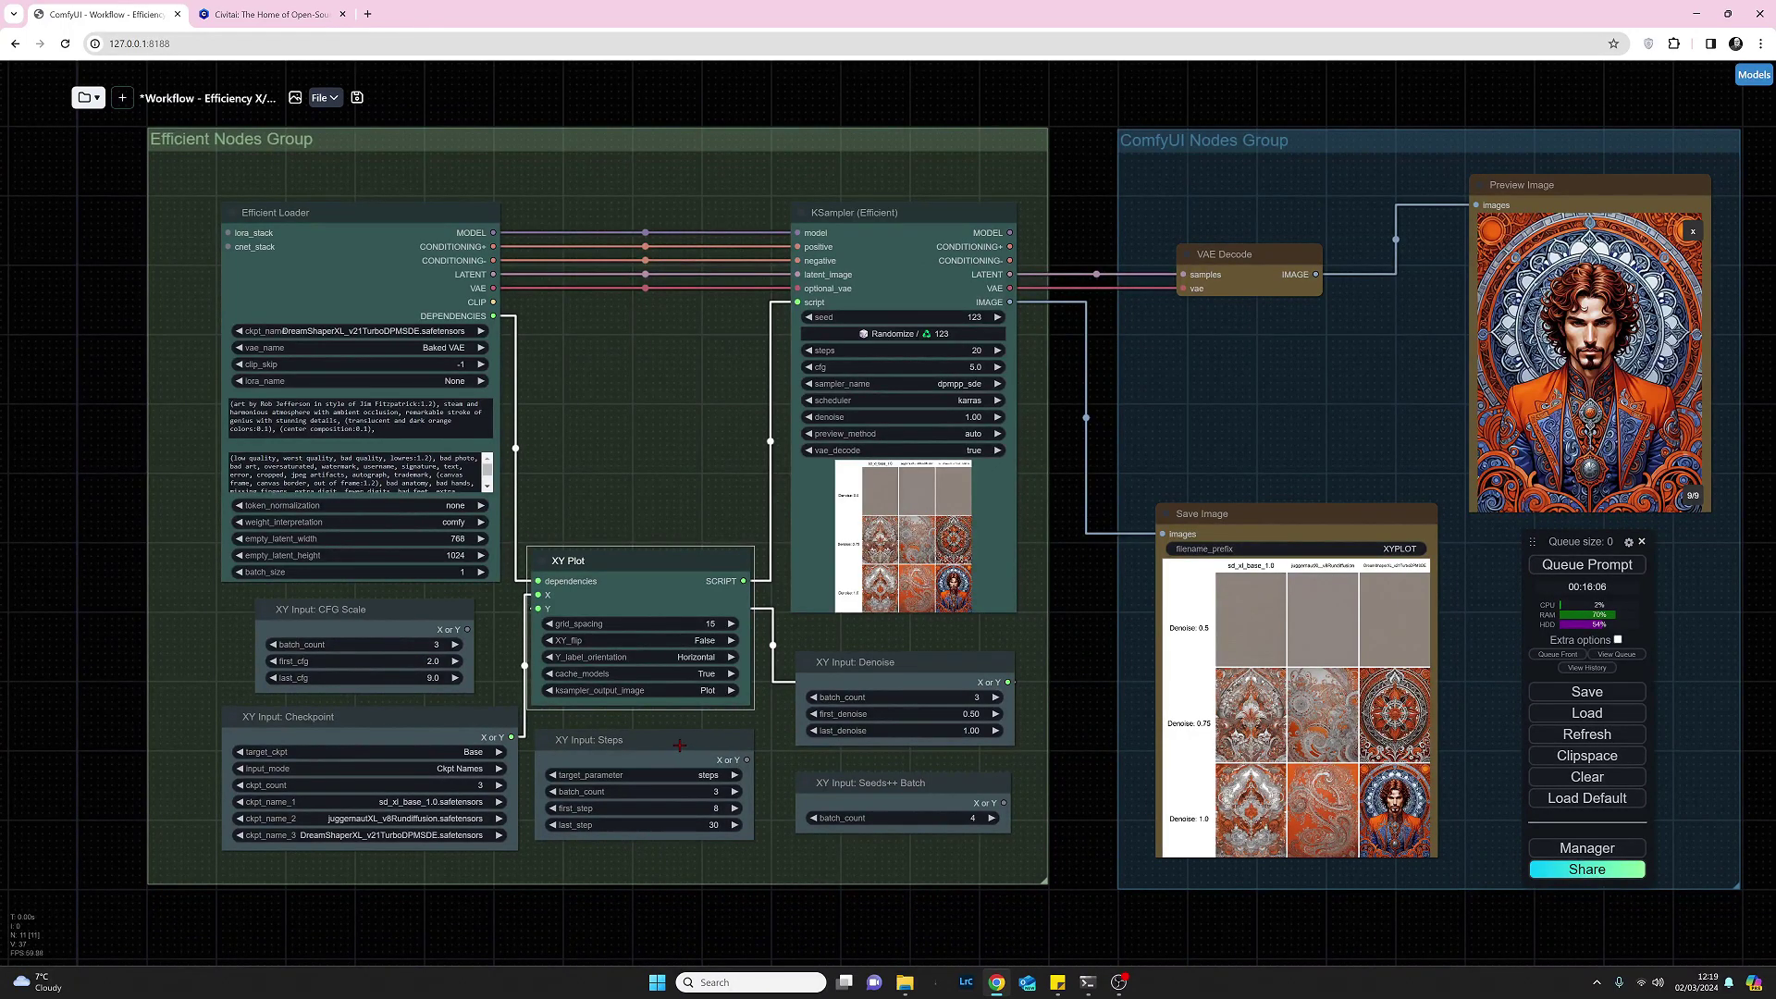
pyautogui.moveTo(660, 748); pyautogui.dragTo(674, 749)
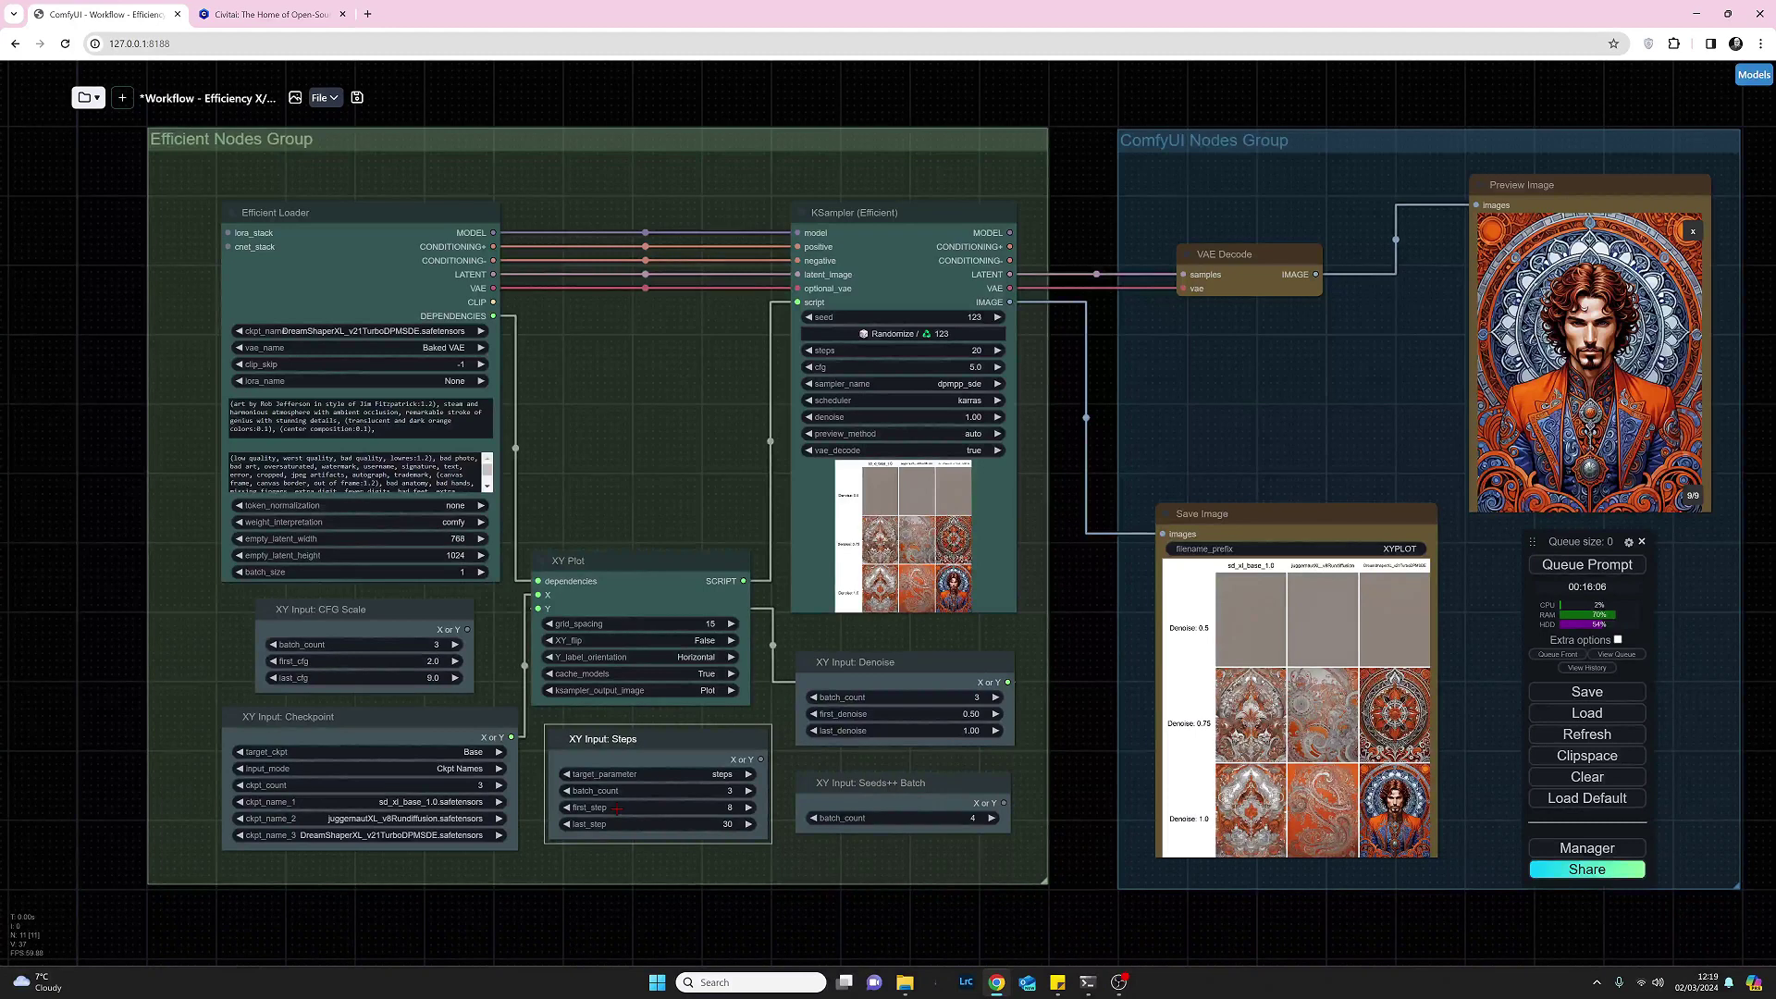